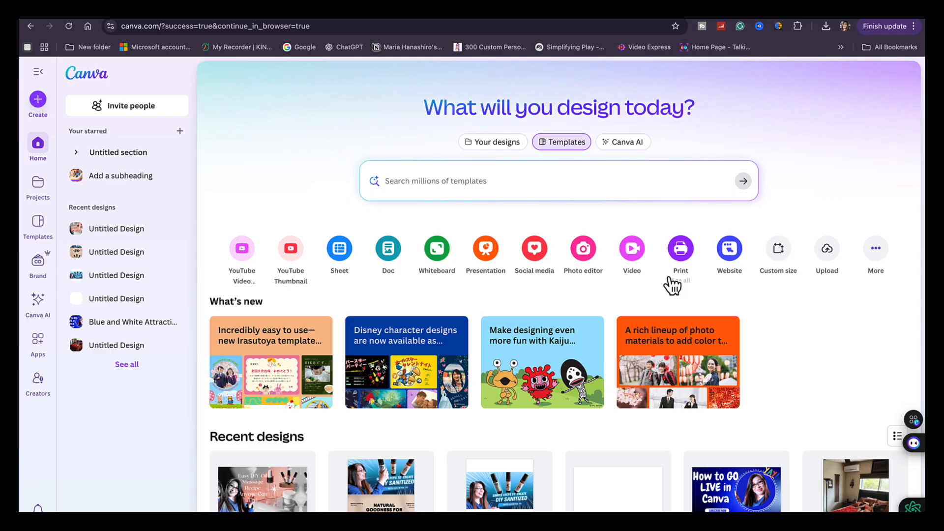
Open the template gallery through the template search, try the term "youtube thu" and clear the search text
click(407, 182)
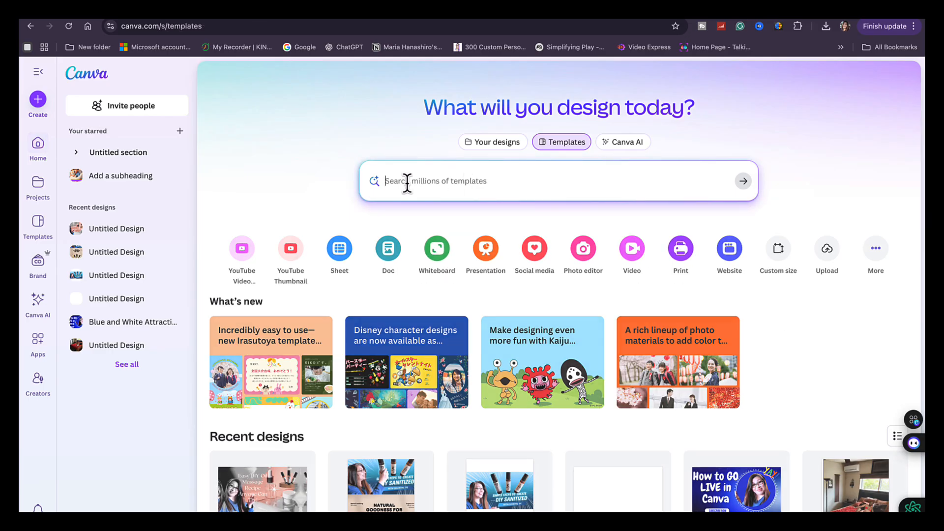
text(youtu)
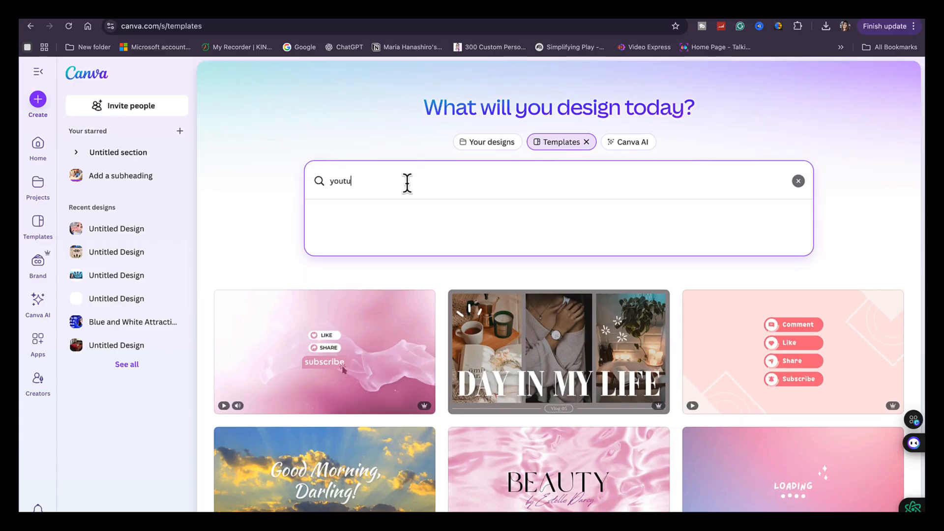
text(be thu)
key(ctrl+a)
key(BackSpace)
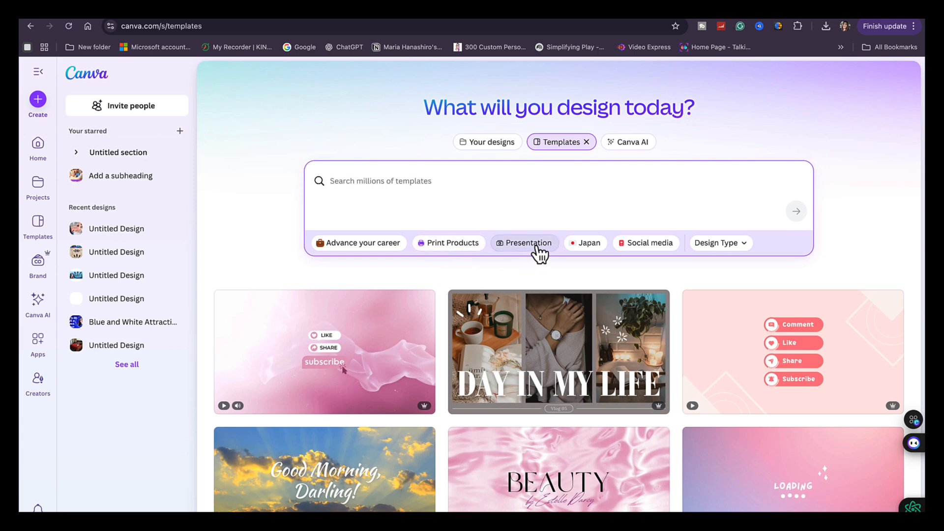
Browse the templates filtered by Presentation and remove that filter
click(537, 245)
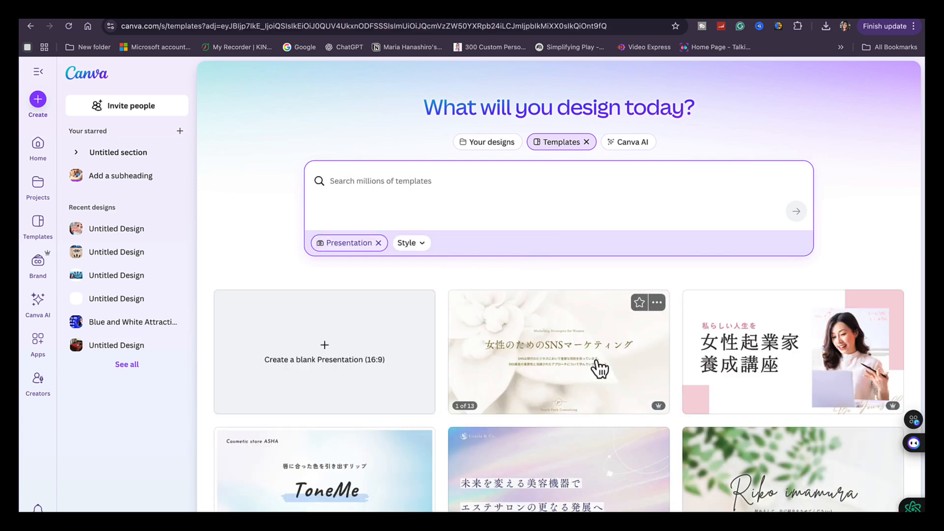
scroll(600, 369, down, 20)
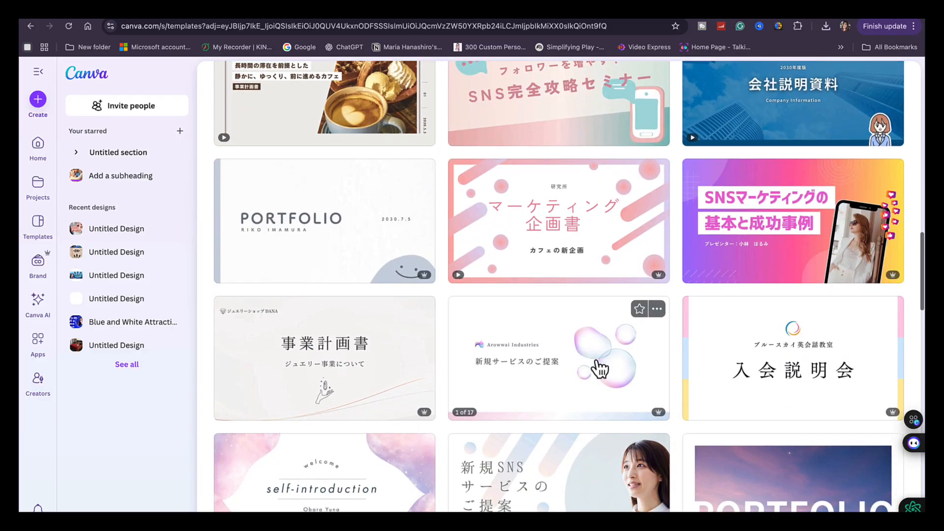
scroll(600, 369, up, 20)
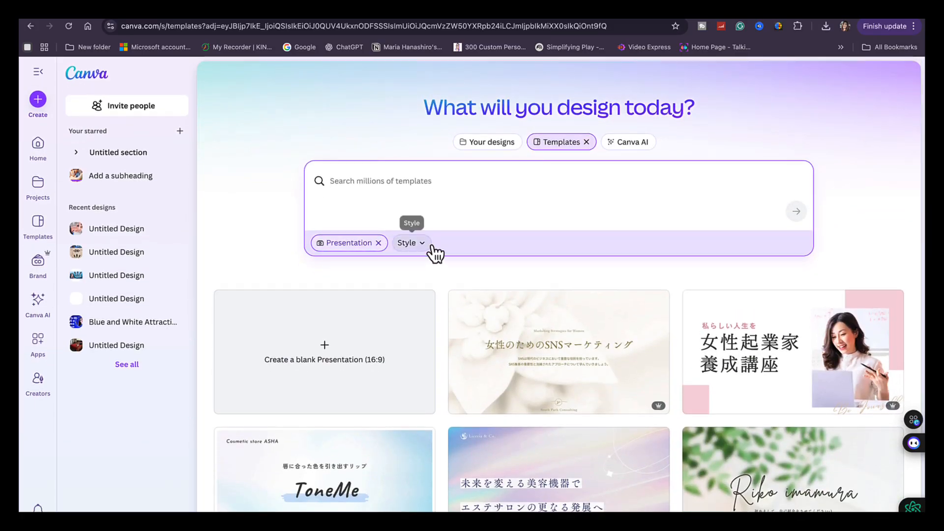
click(378, 243)
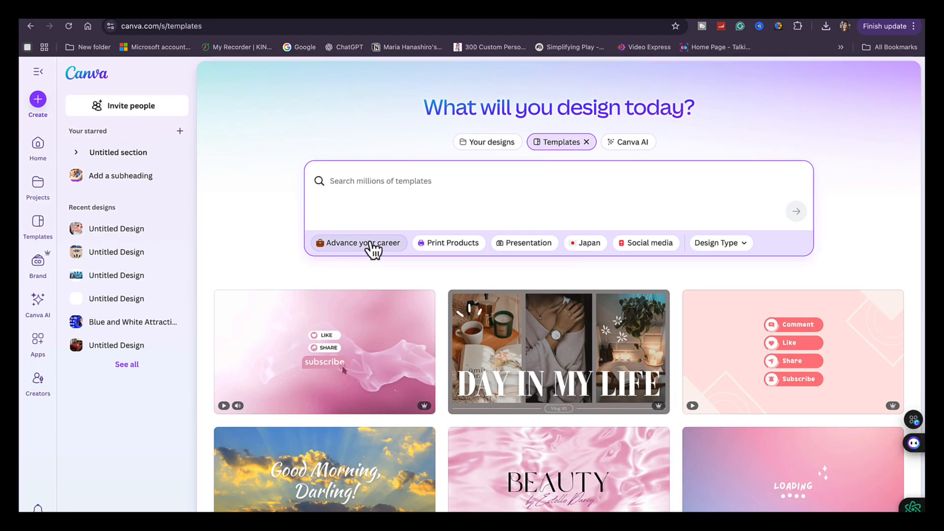
Browse the templates filtered by "Advance your career" and remove that filter
click(372, 245)
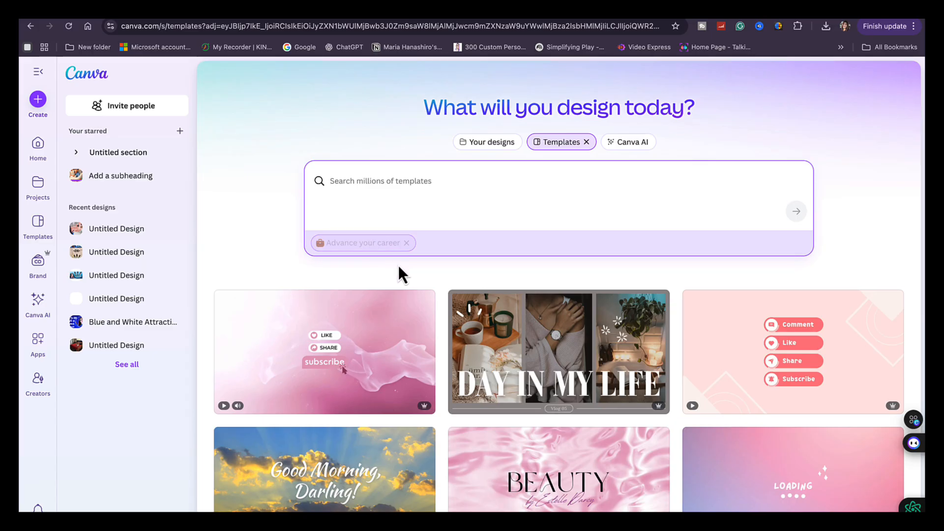
scroll(472, 320, down, 7)
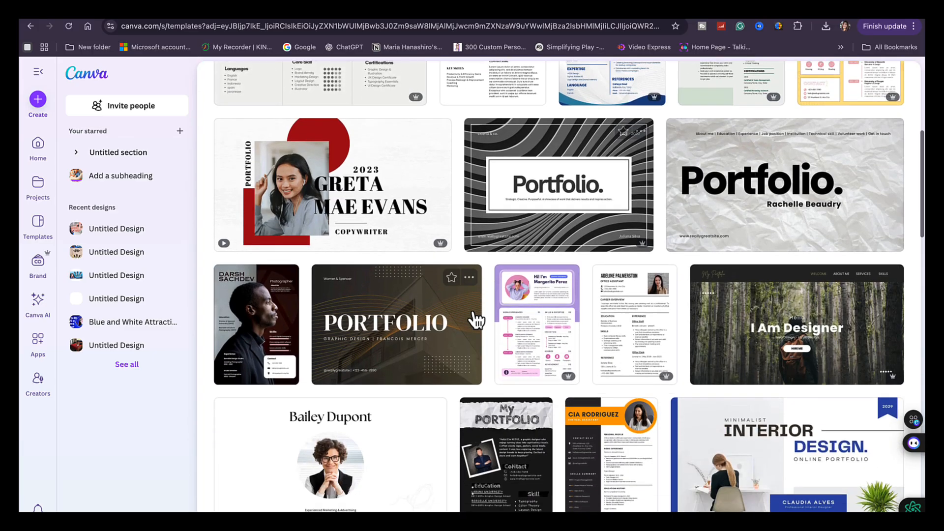
scroll(474, 319, up, 7)
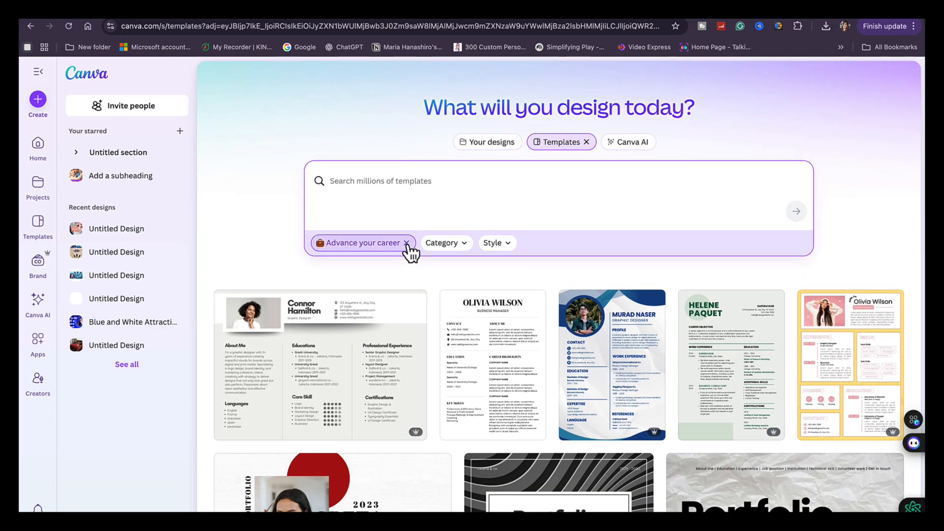
click(407, 243)
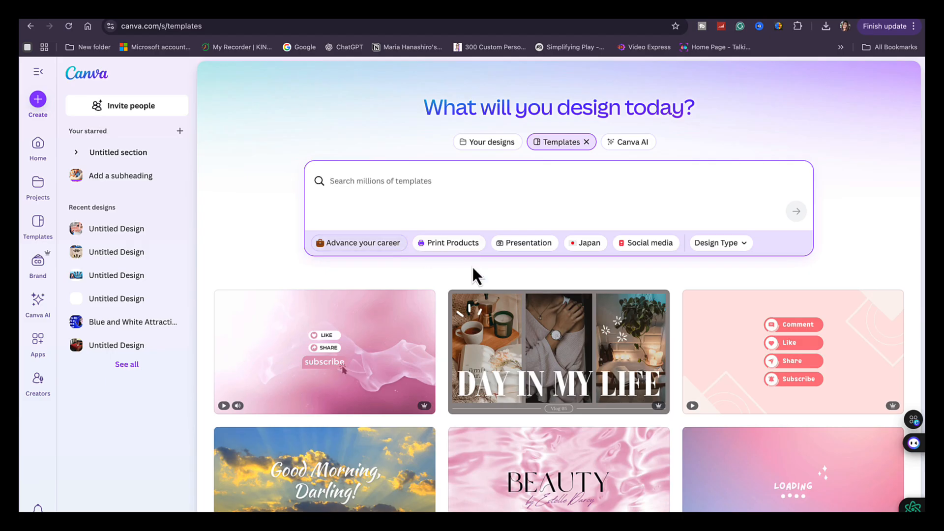
Find the "Purple Creative Livestream YouTube Thumbnail" template in the gallery and open it for customizing in the browser
scroll(632, 398, down, 9)
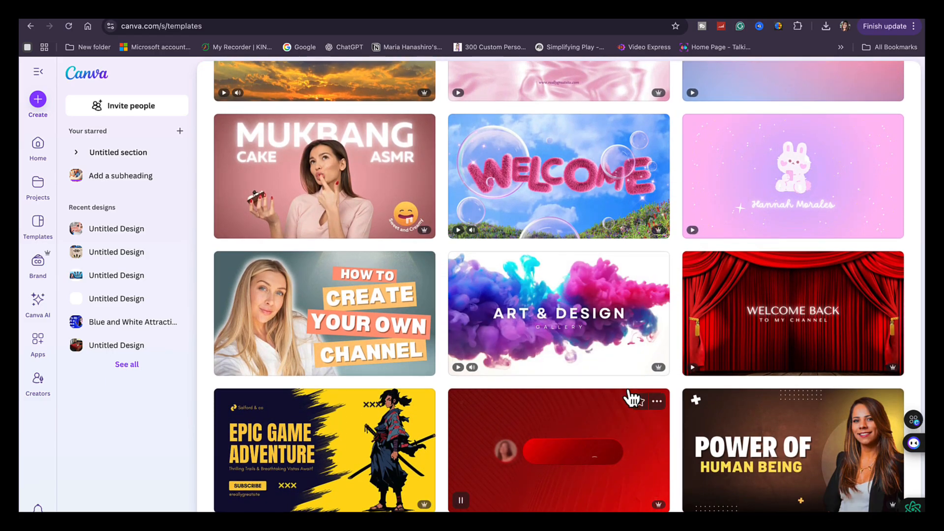
scroll(632, 399, down, 1)
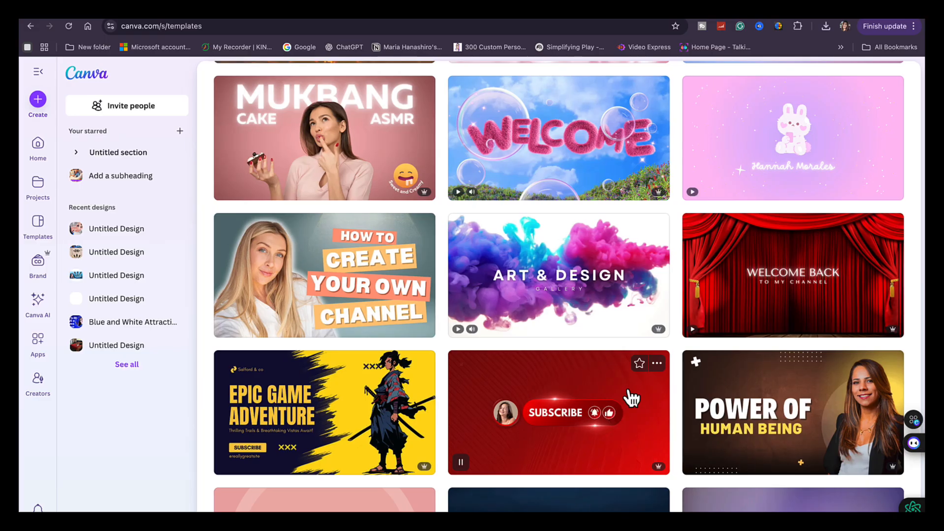
scroll(632, 398, down, 1)
scroll(632, 398, down, 10)
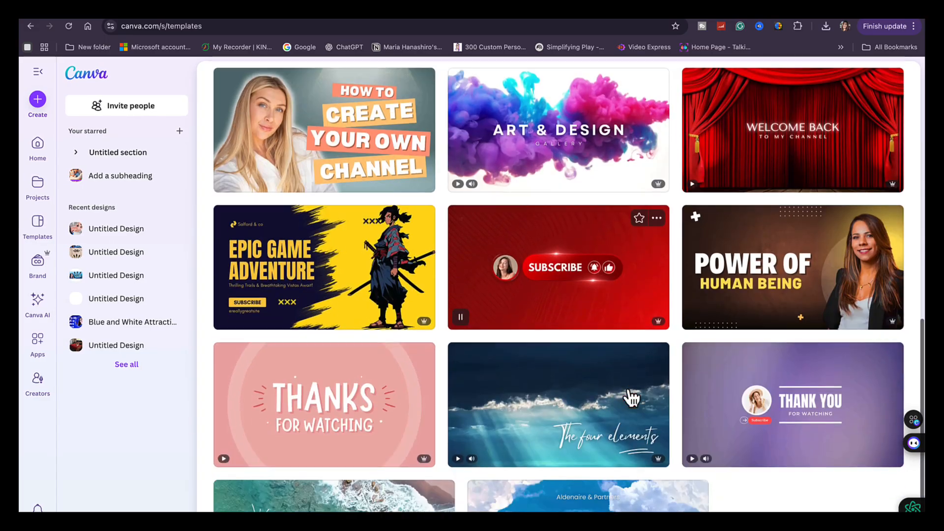
scroll(632, 399, down, 4)
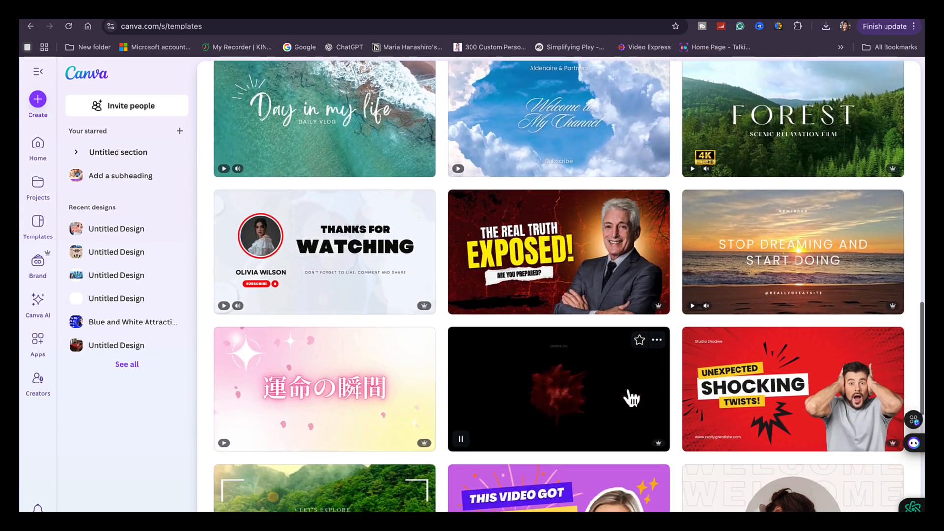
scroll(632, 398, down, 4)
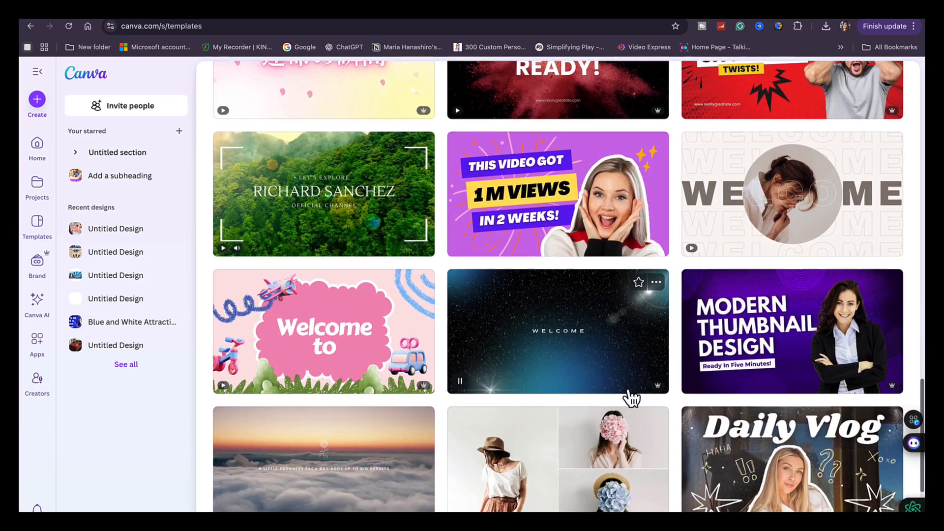
scroll(610, 374, down, 1)
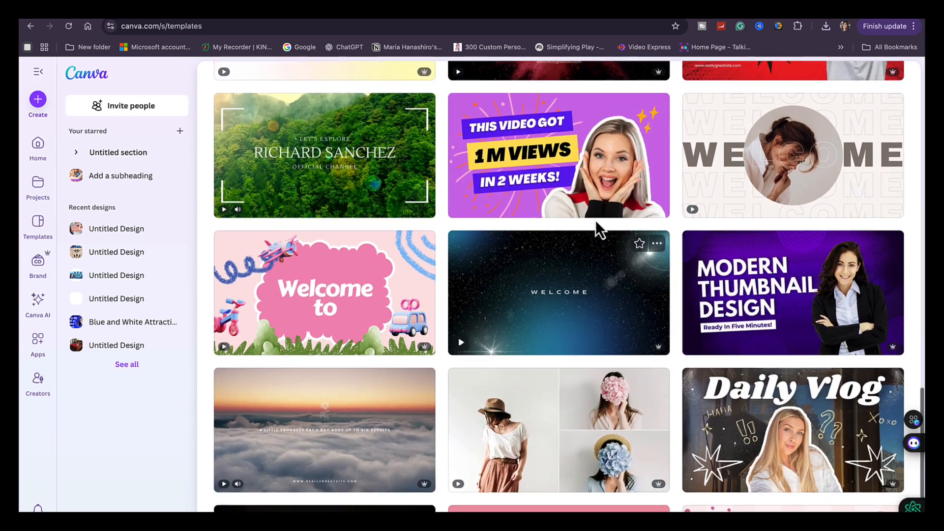
click(618, 175)
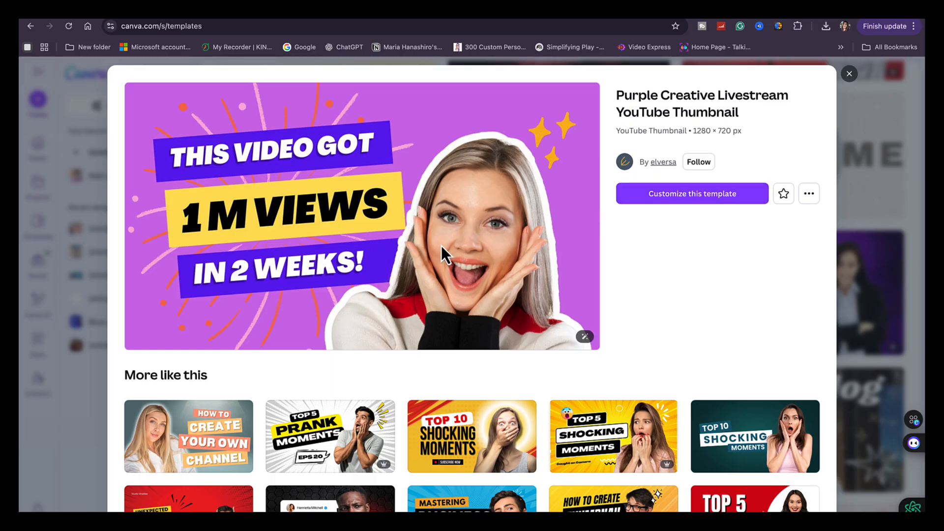
click(673, 195)
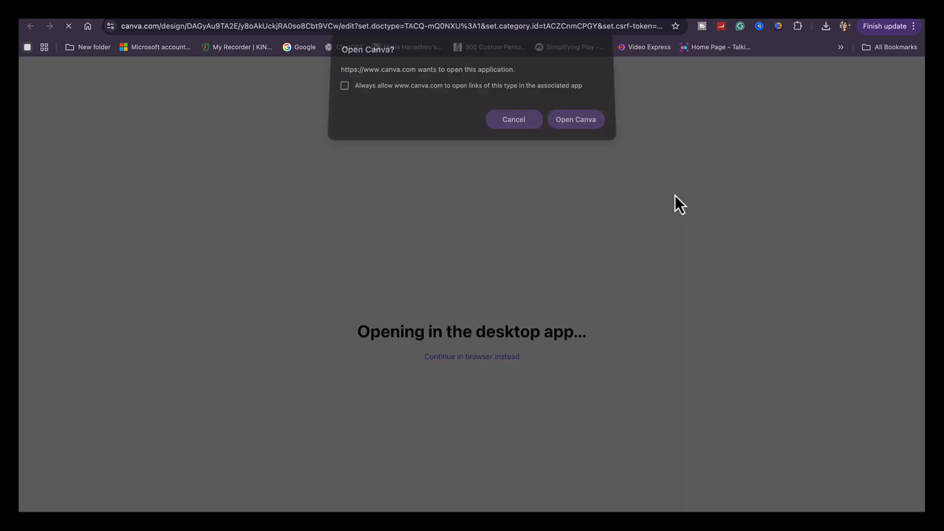
click(474, 357)
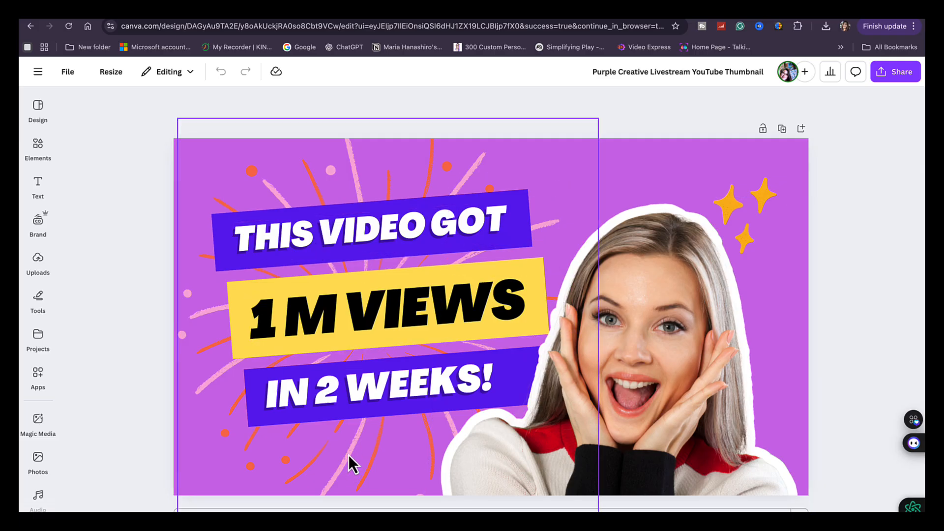
click(665, 338)
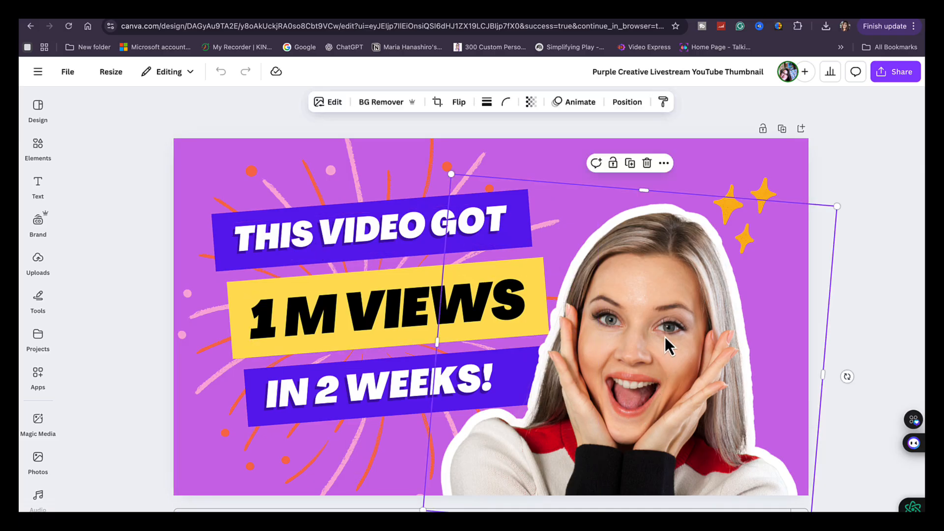
click(648, 164)
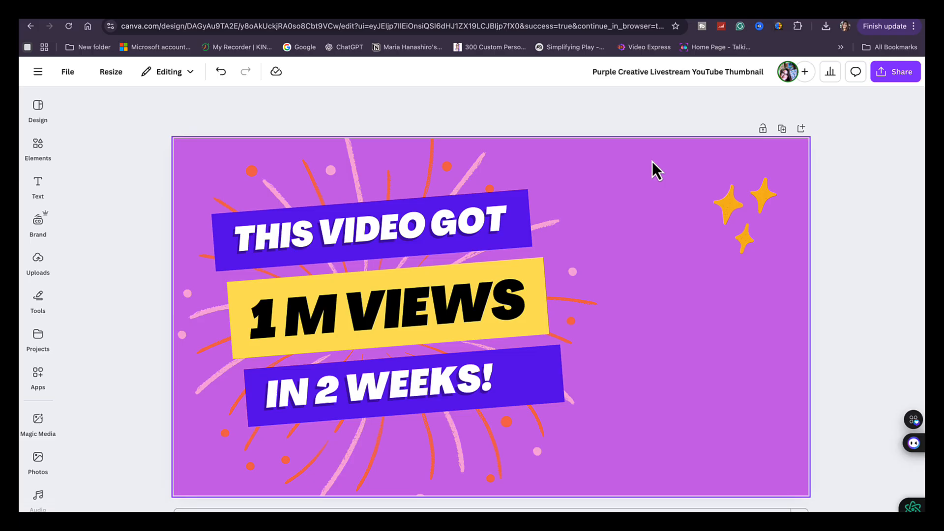
key(ctrl+z)
Add the uploaded car selfie of the woman with glasses to the thumbnail and delete the template's photo of the blonde woman
click(38, 268)
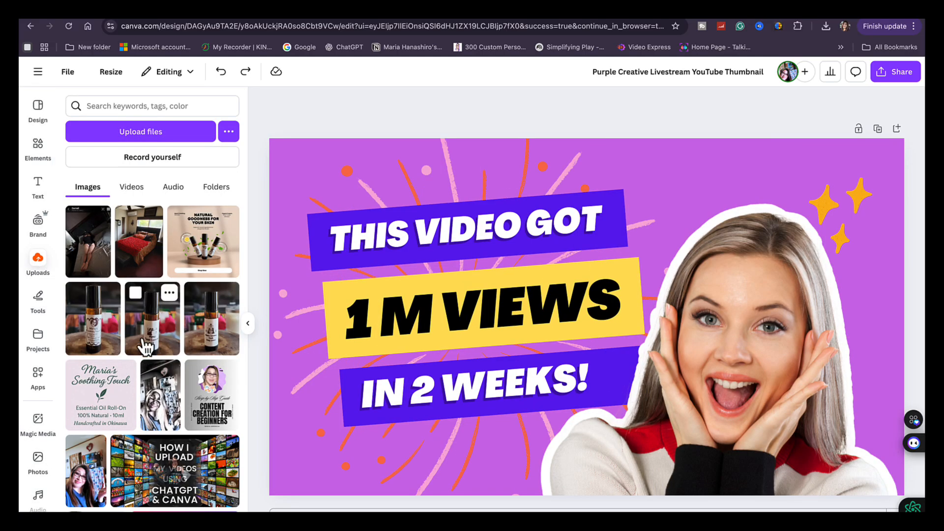
scroll(145, 347, down, 10)
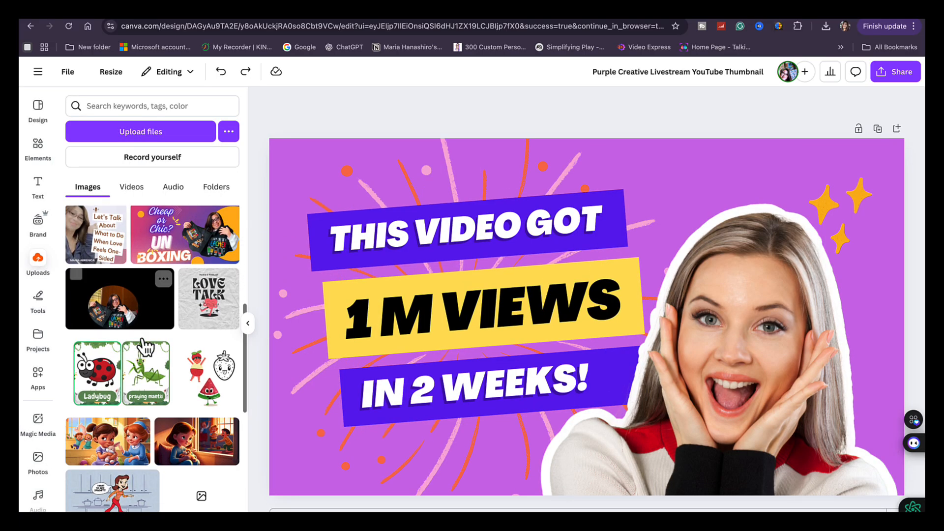
scroll(144, 347, down, 10)
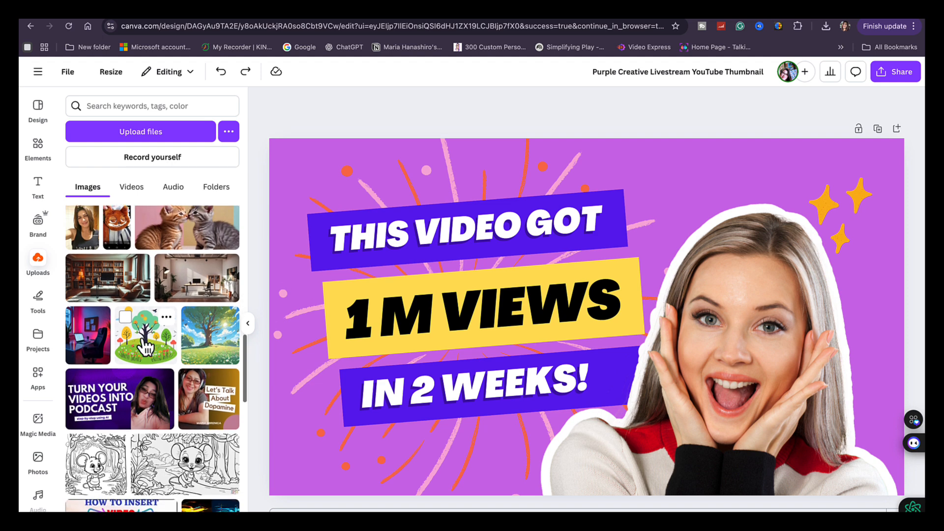
scroll(145, 348, down, 8)
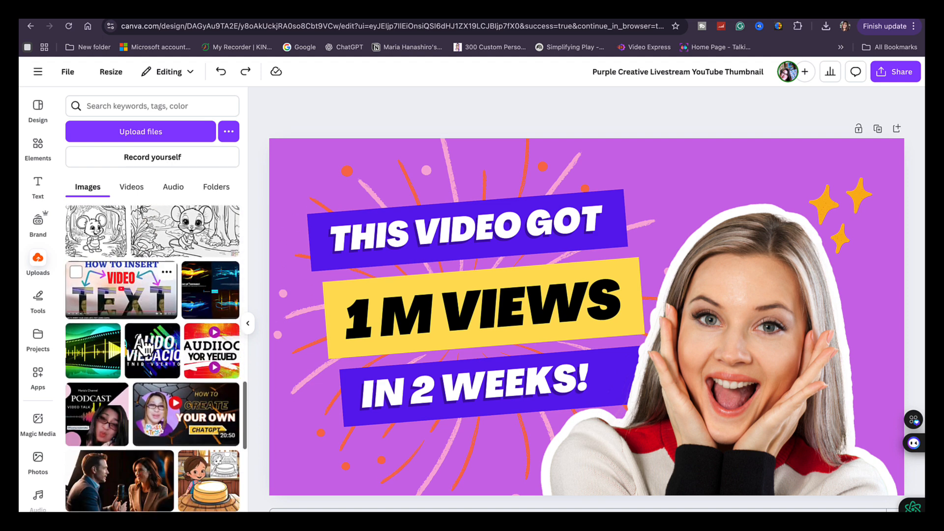
scroll(146, 348, down, 2)
click(188, 389)
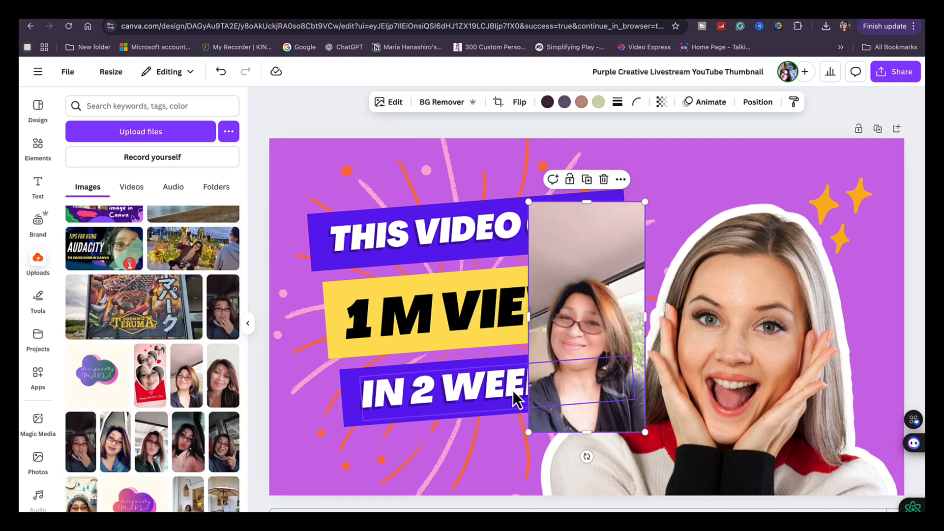
click(764, 335)
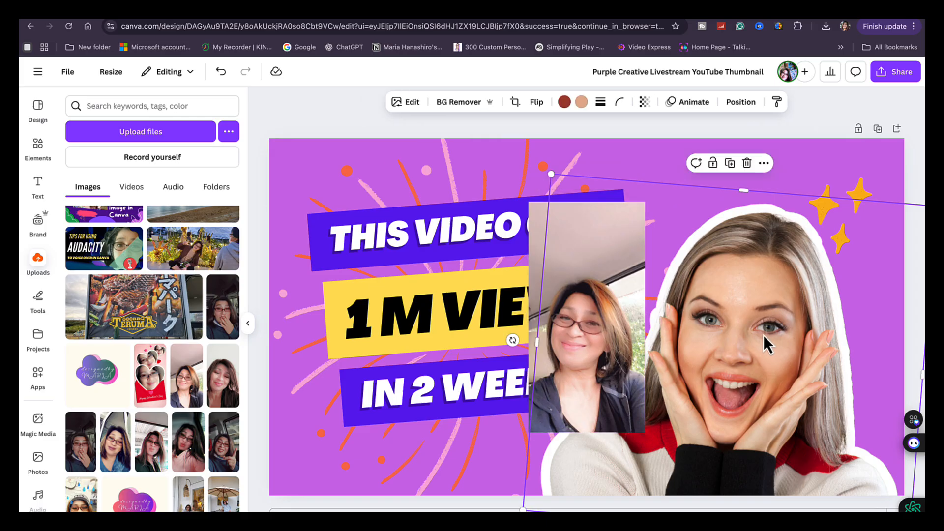
click(743, 165)
Enlarge the added selfie and move it to the right, beside the three text banners
click(575, 284)
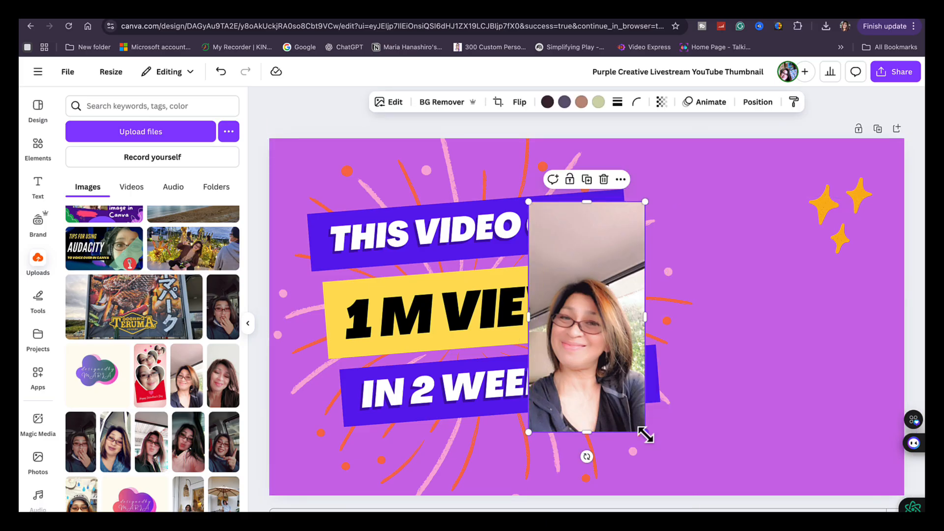
drag(645, 432, 843, 439)
drag(647, 385, 729, 342)
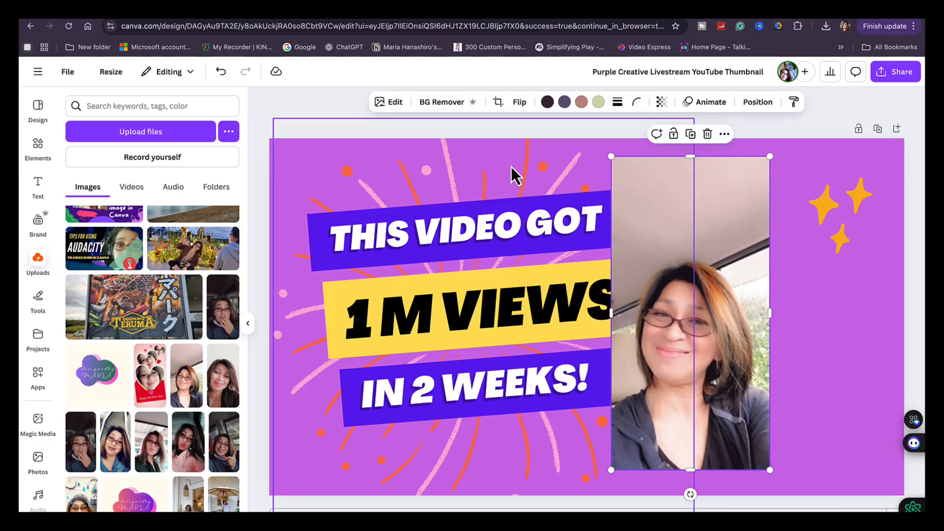
Remove the selfie's background and enlarge the cutout so it fills the lower right part of the thumbnail
click(435, 103)
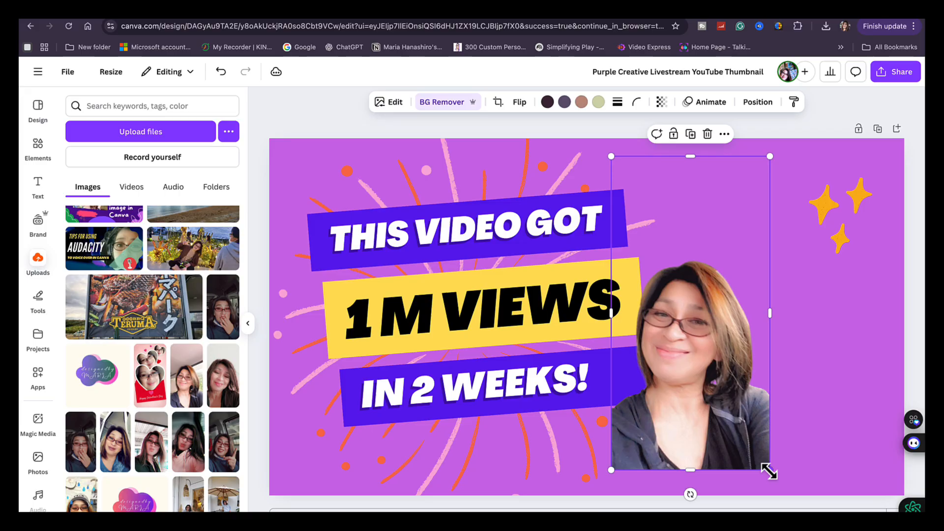
drag(769, 472, 834, 512)
drag(795, 445, 801, 322)
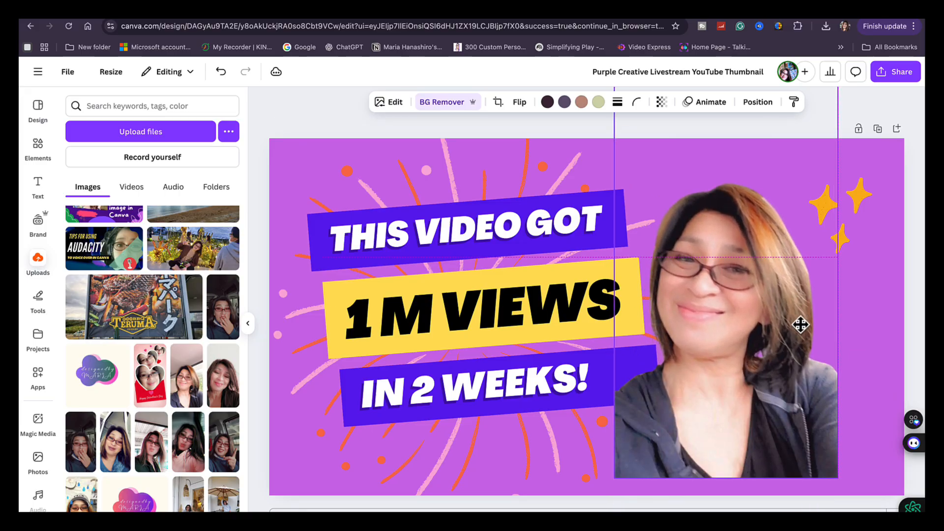
drag(618, 477, 570, 513)
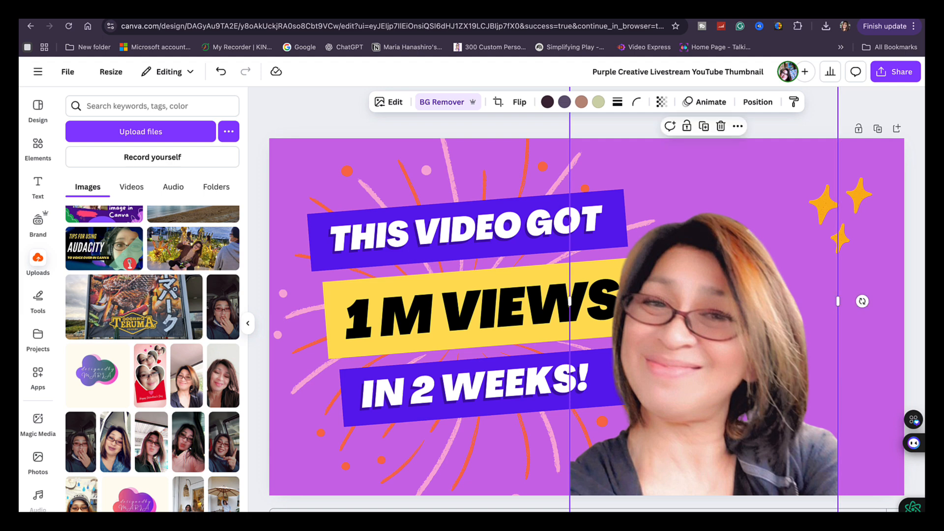
Replace the upper banner's text "THIS VIDEO GOT" with "HOW TO CREATE"
click(484, 245)
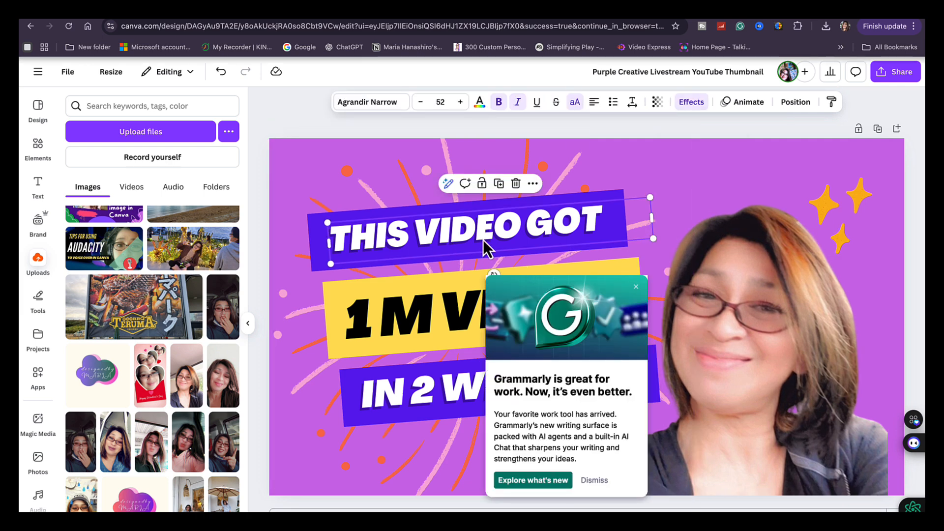
double_click(596, 219)
key(BackSpace)
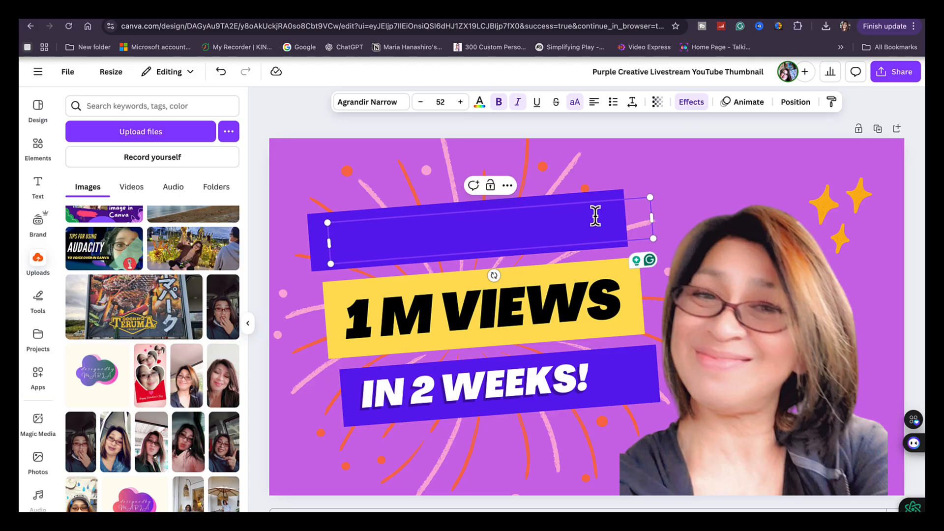
text(HOW TO CRE)
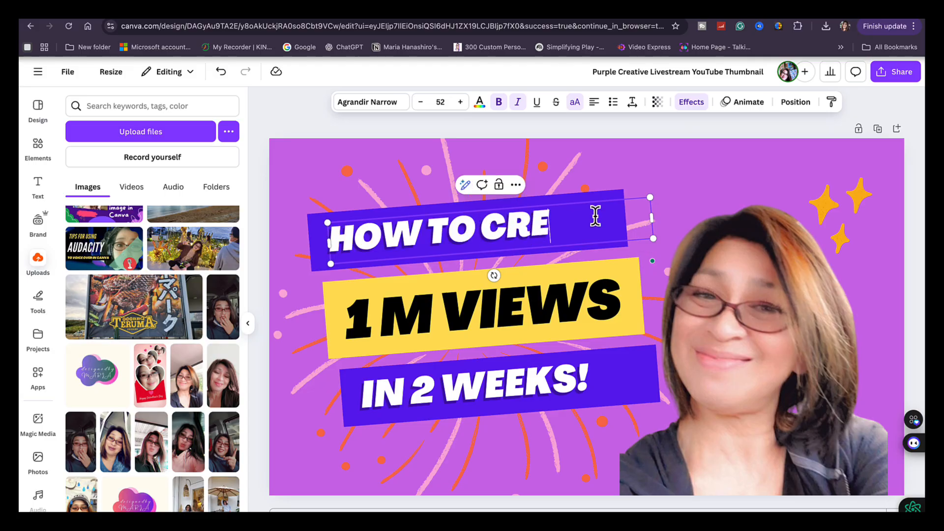
text(ATE IMAGE TO)
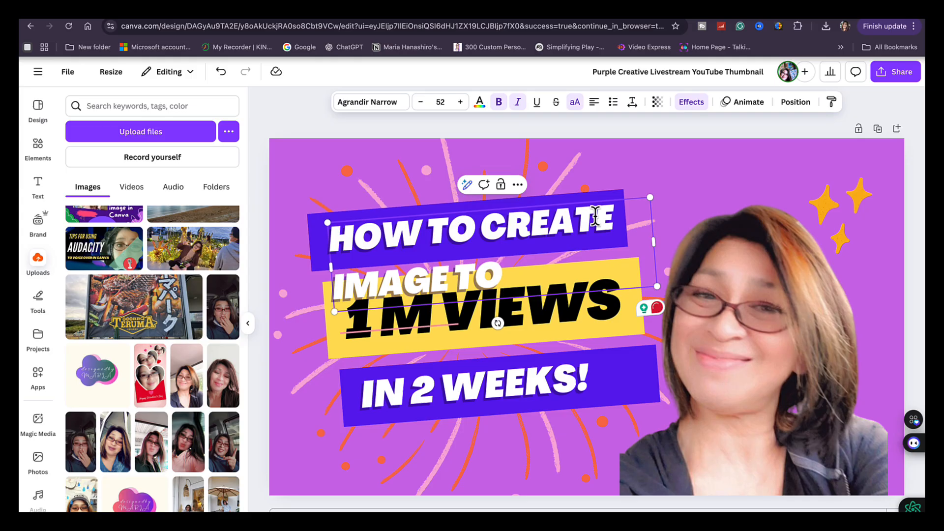
key(BackSpace)
key(BackSpace)
key(BackSpace)
key(BackSpace)
key(BackSpace)
key(BackSpace)
key(BackSpace)
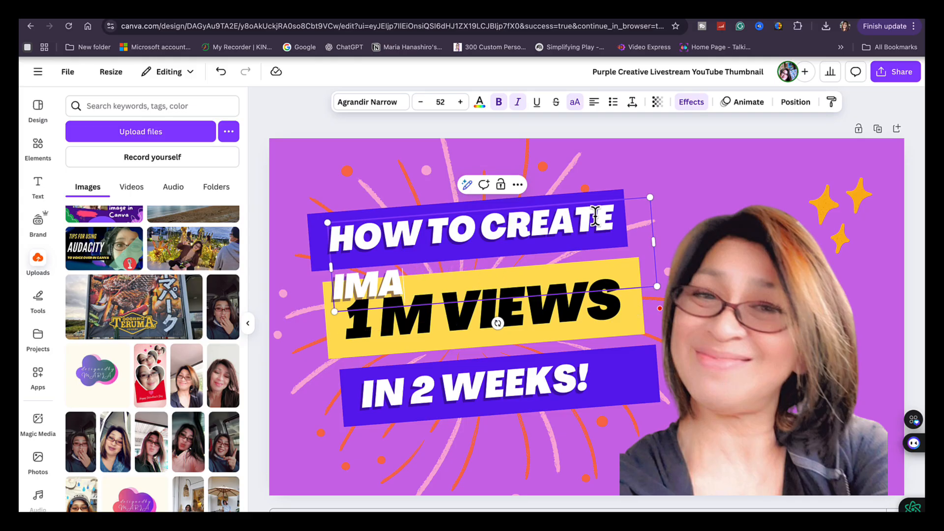
Replace the yellow banner's text with "IMAGE TO VIDEO" and fit it on one line within a longer banner
click(609, 291)
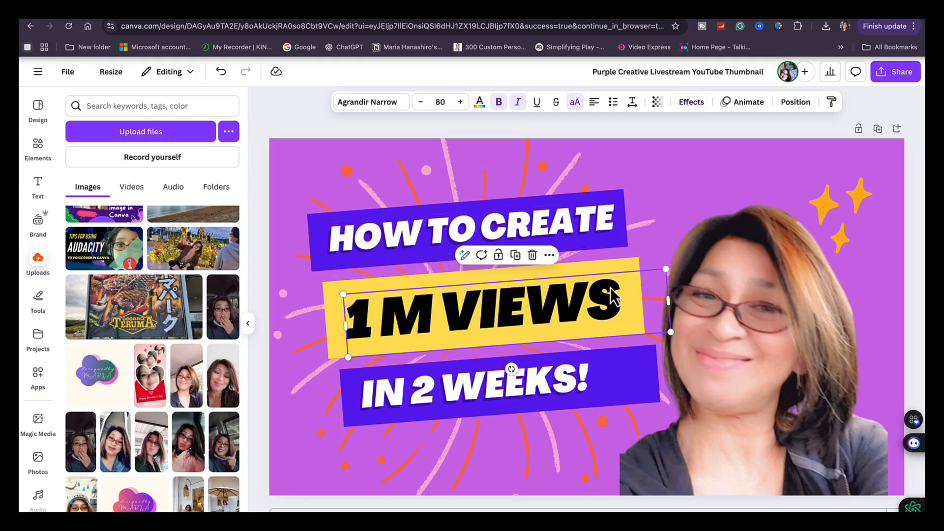
click(621, 314)
click(610, 312)
click(609, 311)
key(BackSpace)
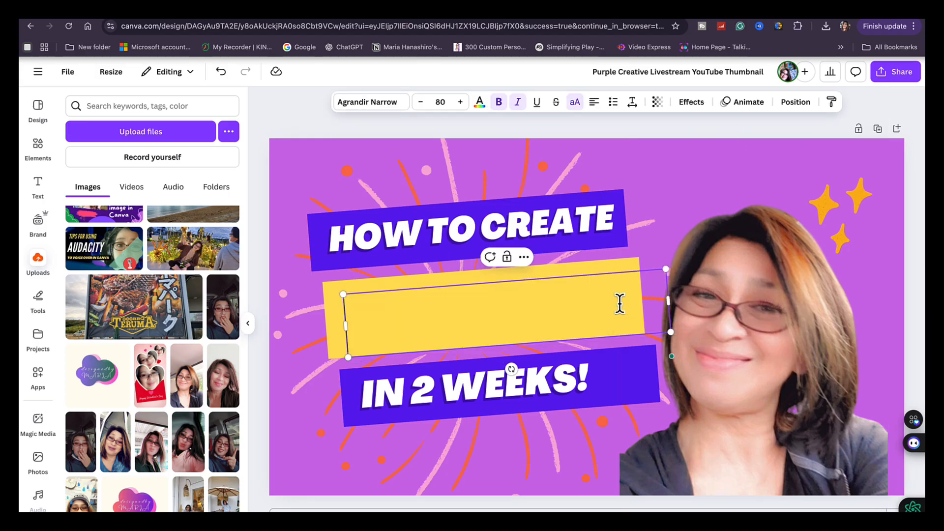
text(IMAGE TO VIDEO)
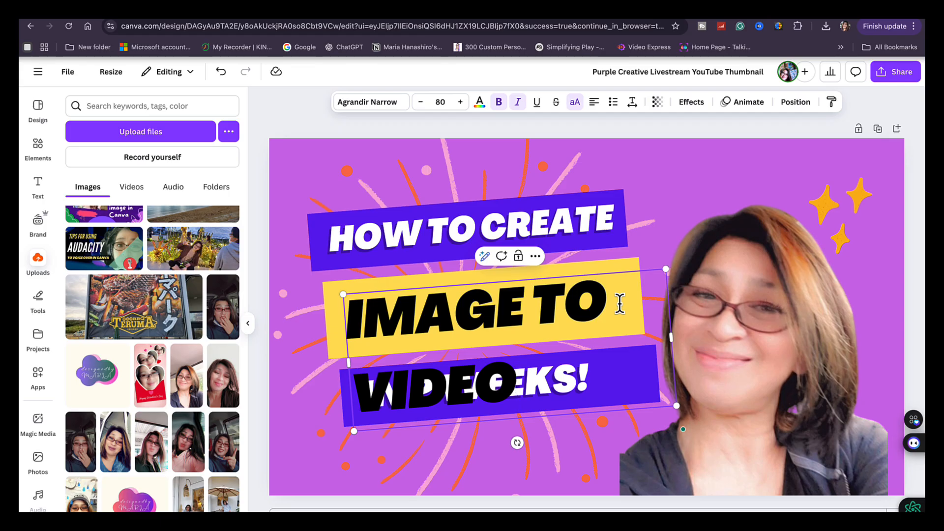
drag(669, 337, 699, 294)
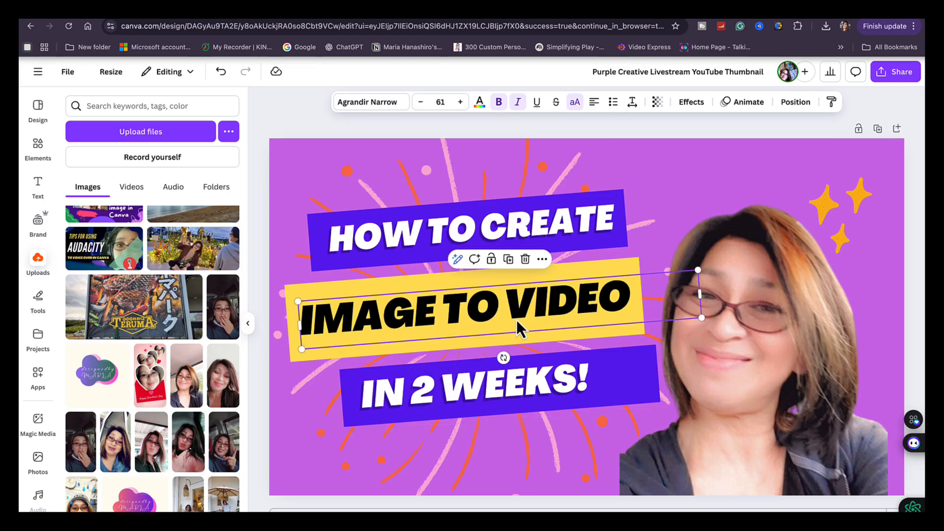
Replace the lower banner's text with "USING CANVA" and widen its text box so it fits on one line
click(597, 382)
click(594, 369)
key(BackSpace)
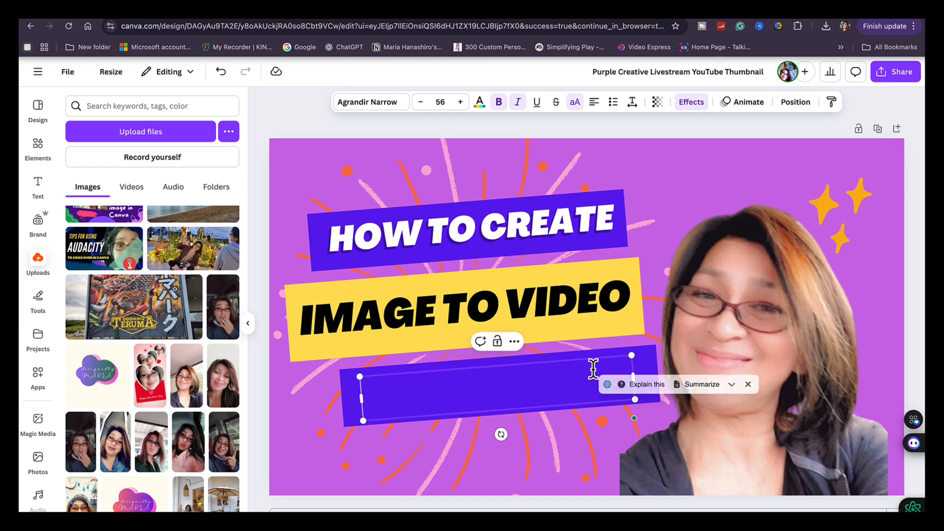
text(USI)
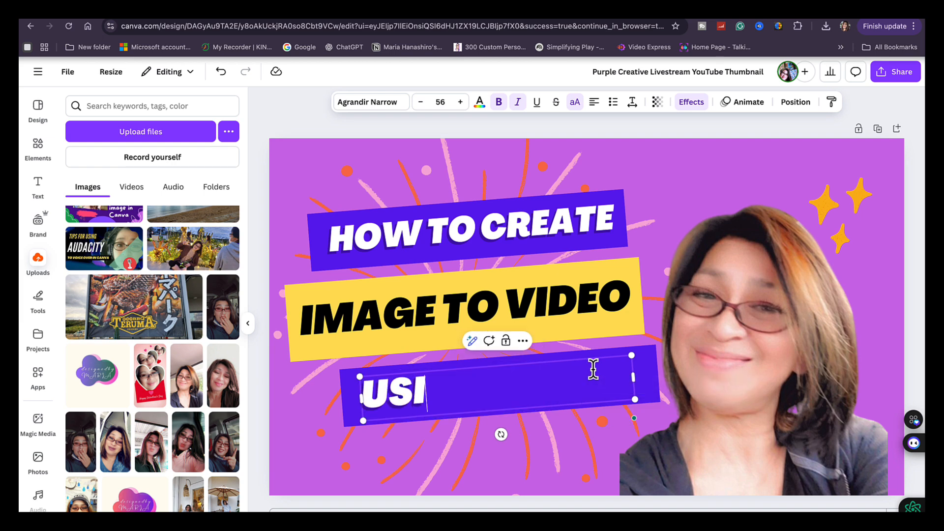
text(NG CANVA)
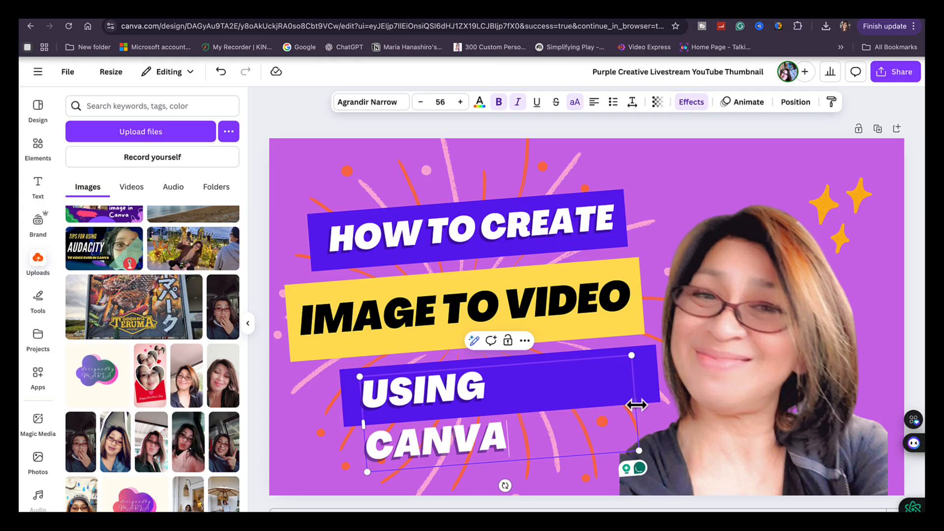
drag(637, 405, 704, 389)
Move the lower blue banner and its "USING CANVA" text left so they line up with the upper banner
click(422, 407)
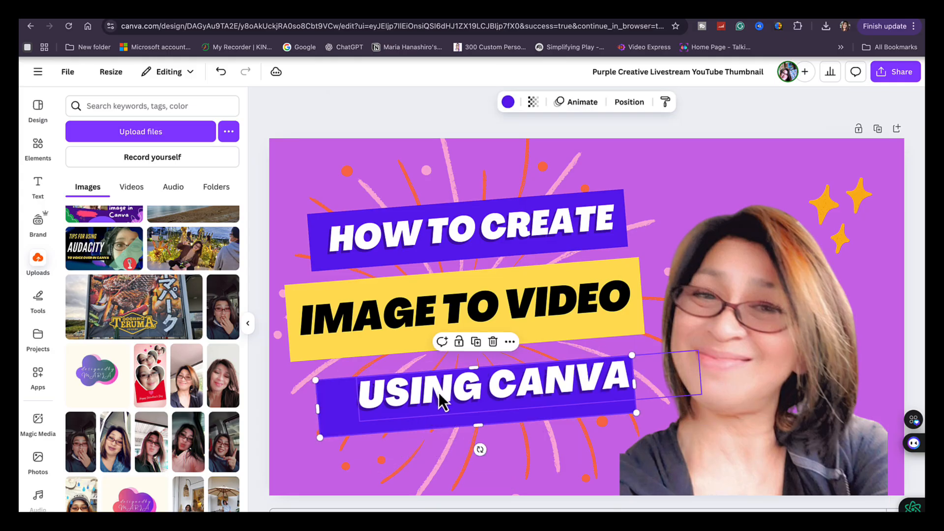
click(446, 449)
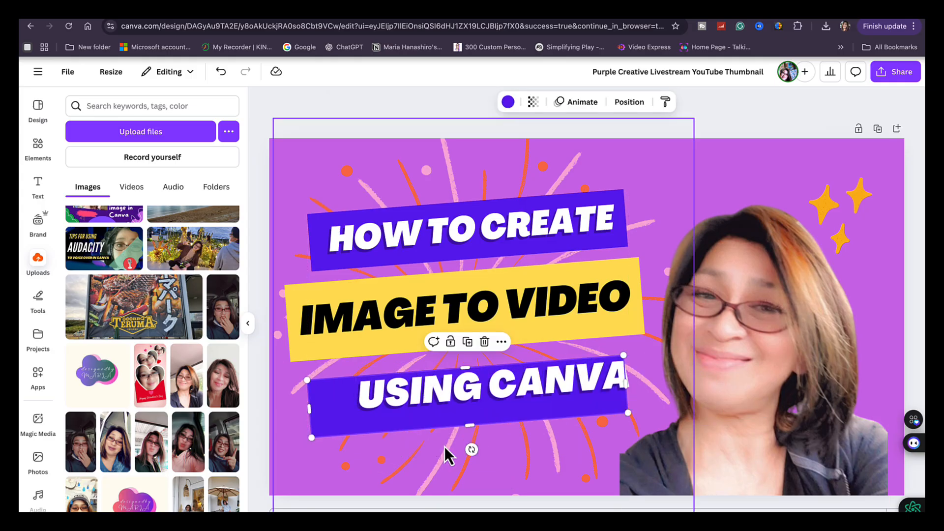
drag(445, 410, 419, 405)
click(445, 391)
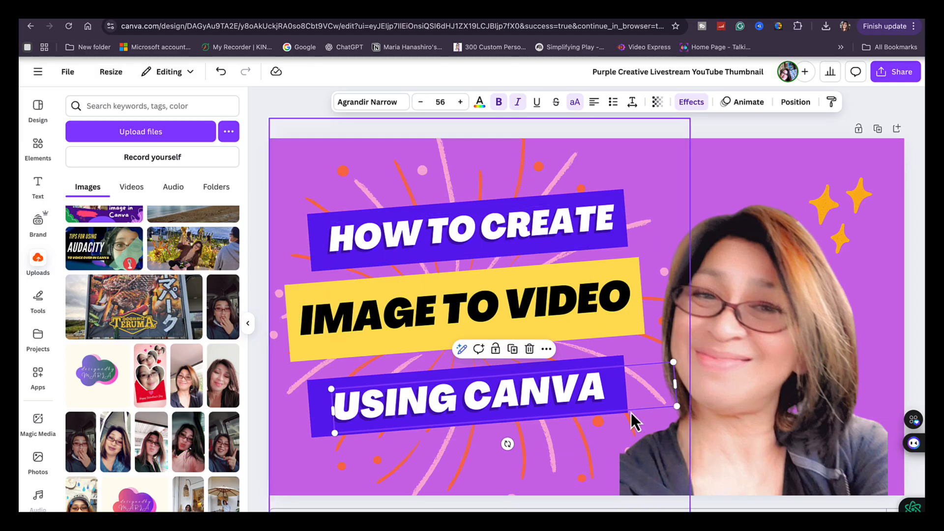
Try purple, pink and green on the fireworks graphic's orange strokes, and settle on the document's yellow
click(692, 189)
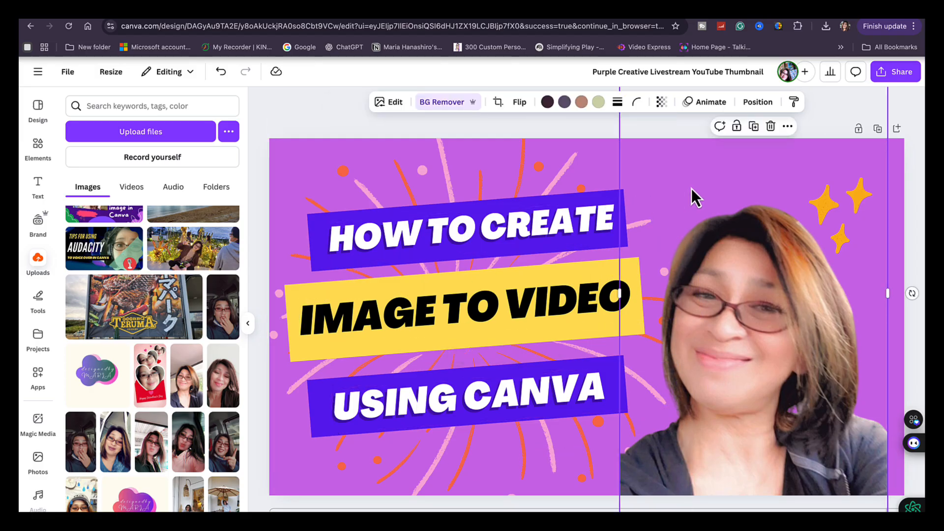
click(512, 164)
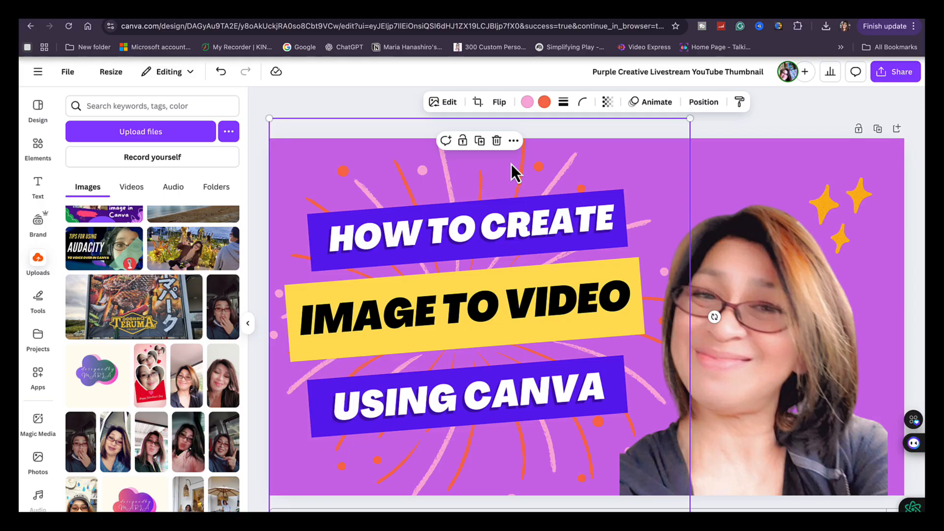
click(544, 101)
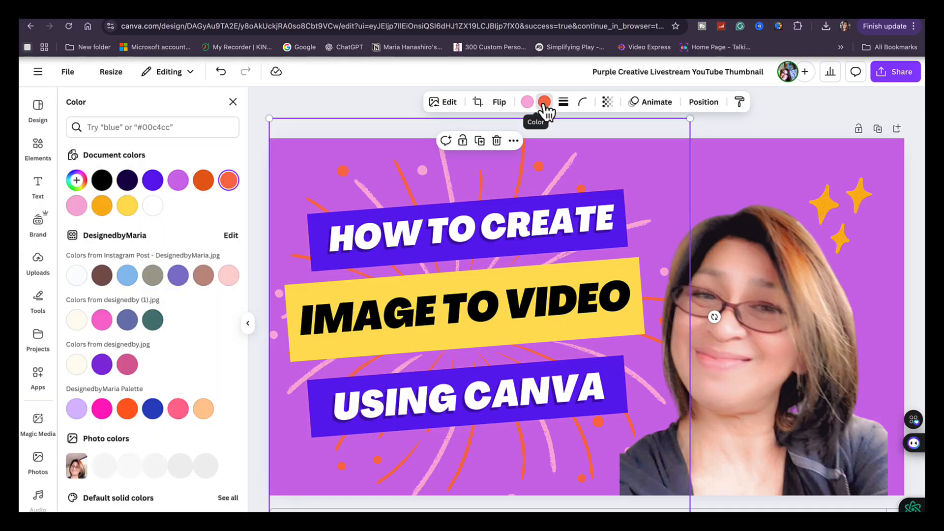
click(102, 366)
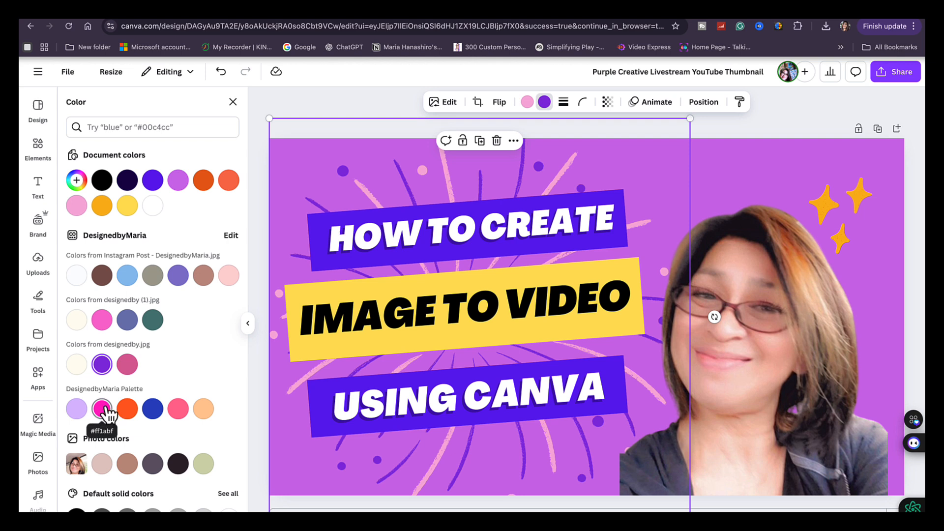
click(102, 408)
click(103, 366)
click(153, 322)
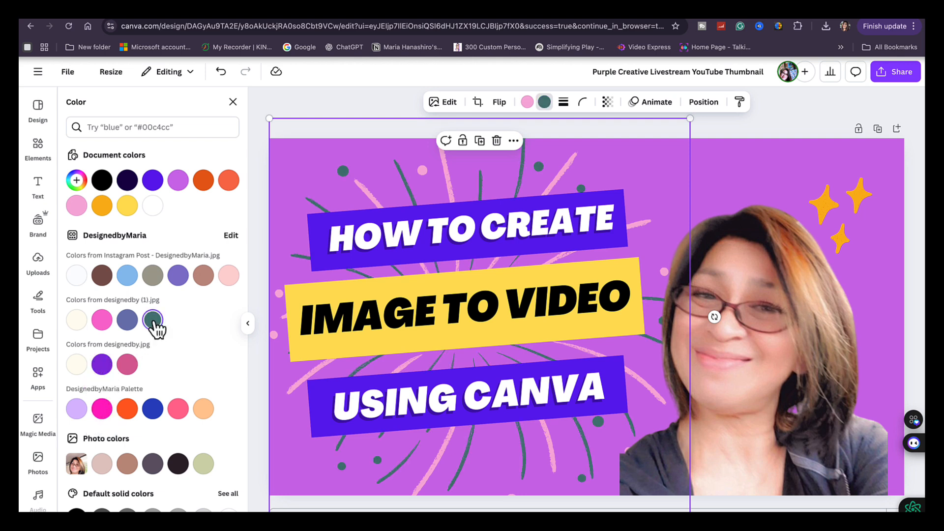
click(103, 367)
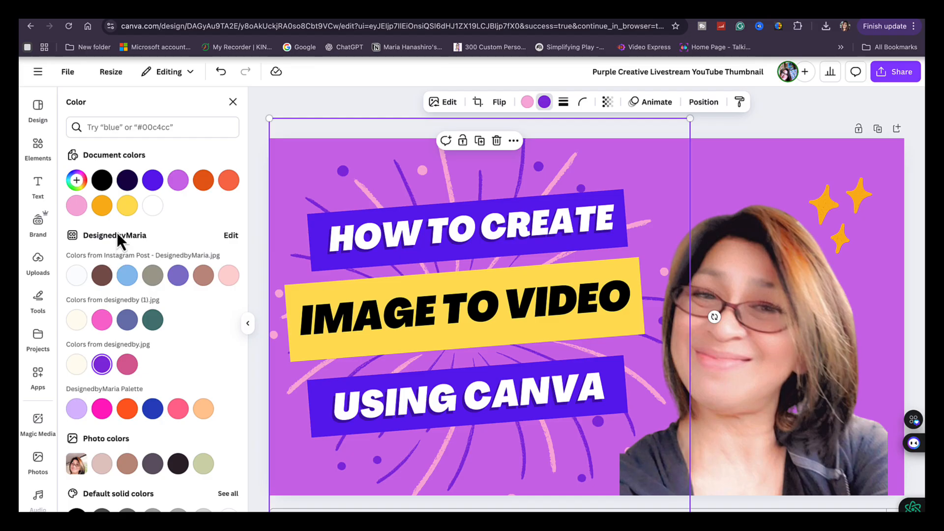
click(127, 206)
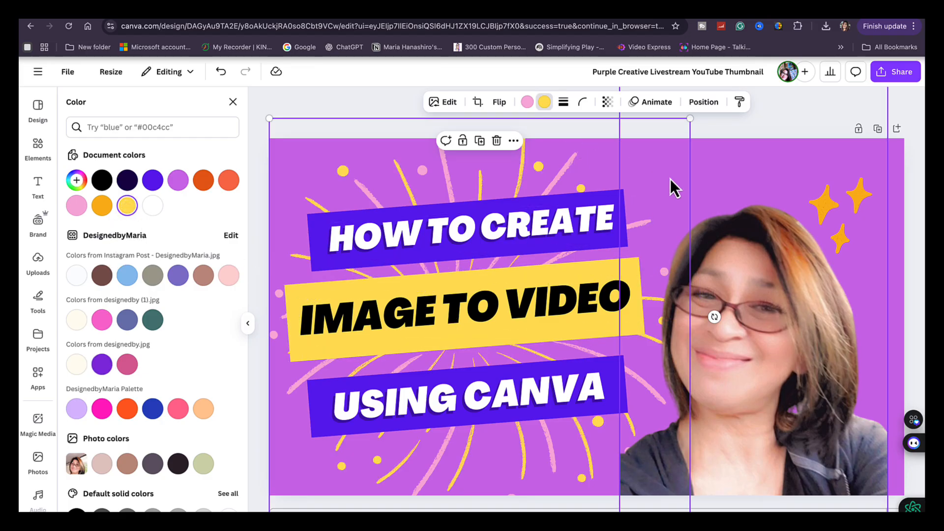
click(754, 158)
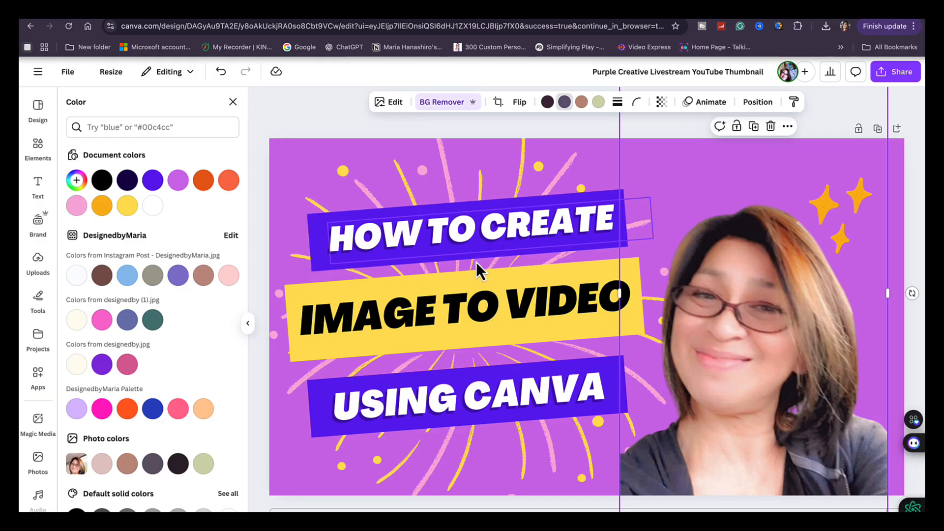
Try the fonts Chewy, Lazydog, Aprila and Magnolia Script on the "HOW TO CREATE" text, and reapply Agrandir Narrow
click(394, 232)
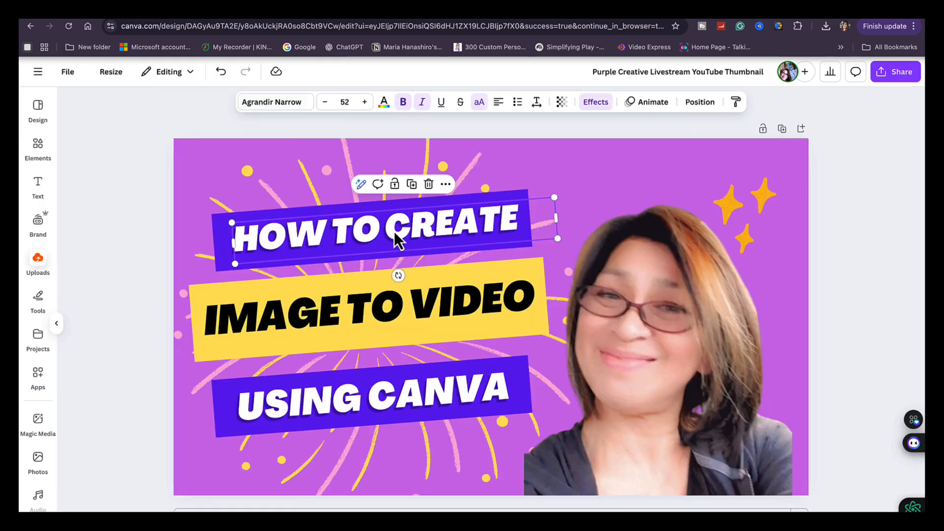
click(409, 231)
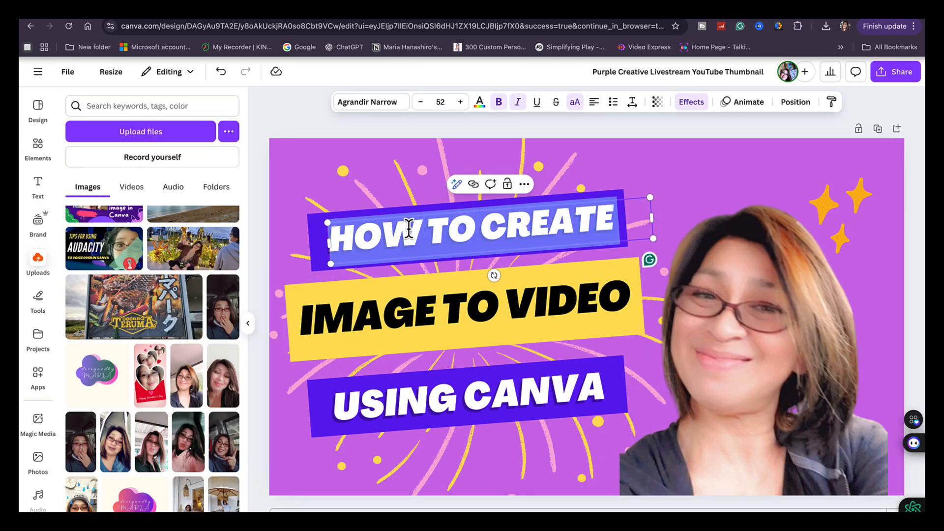
click(395, 104)
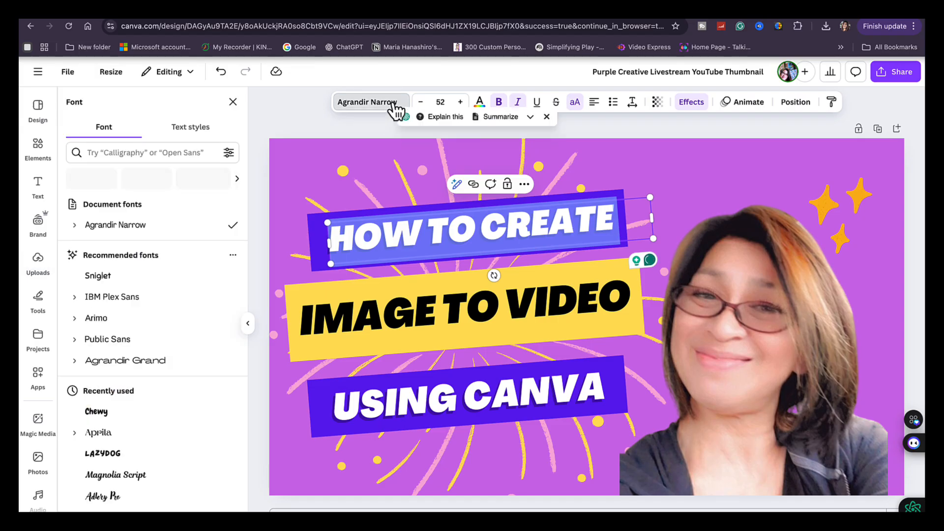
click(95, 413)
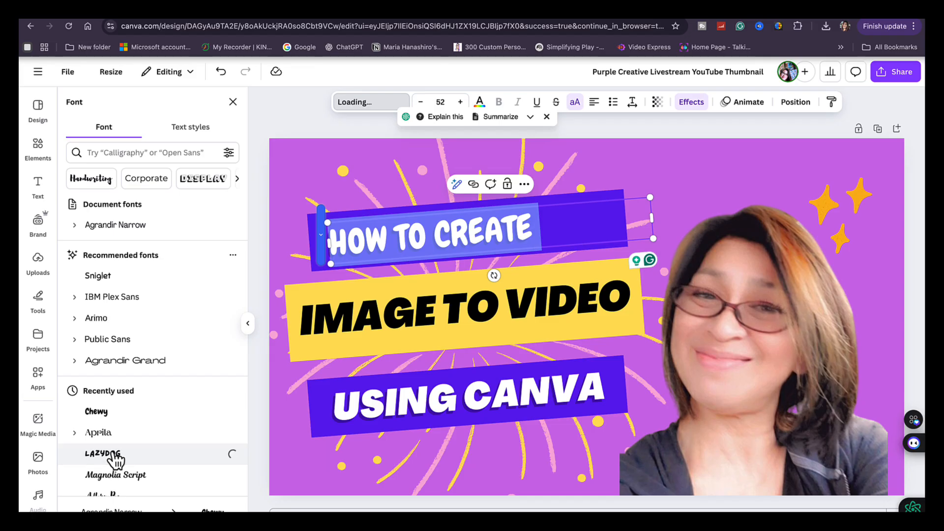
click(111, 435)
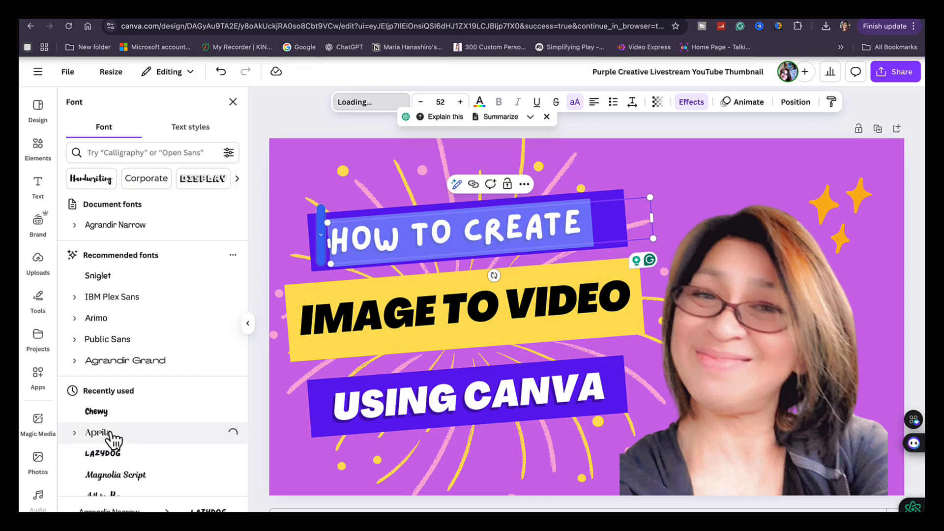
click(116, 477)
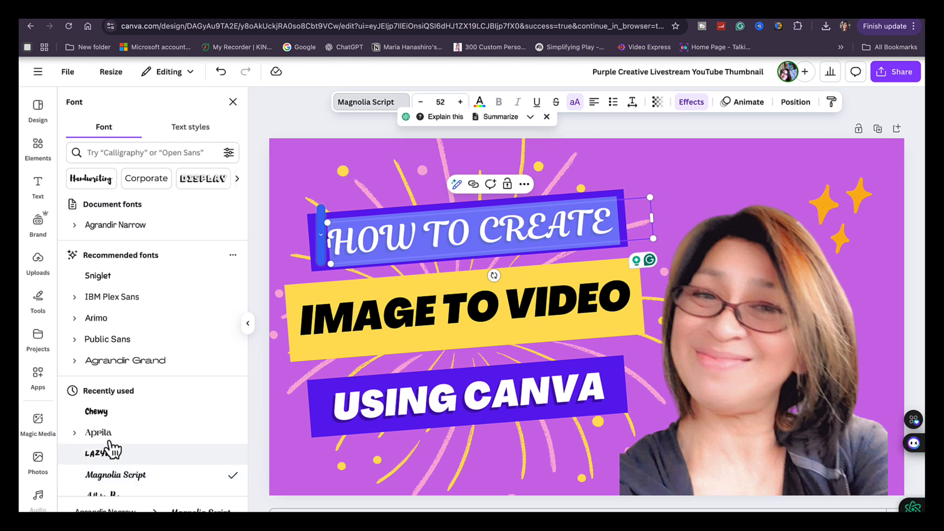
click(115, 227)
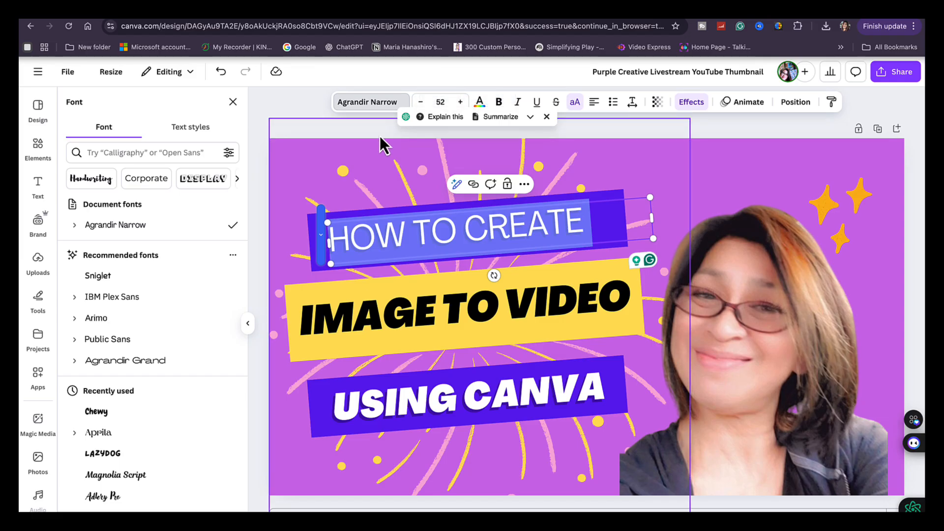
Undo the font changes on the "HOW TO CREATE" text back to its bold italic Agrandir Narrow style
click(222, 73)
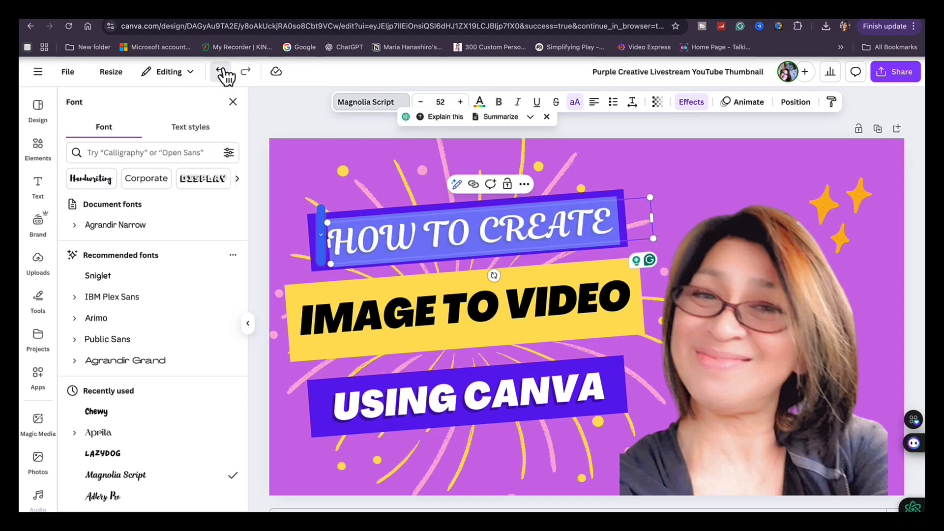
click(222, 72)
click(222, 73)
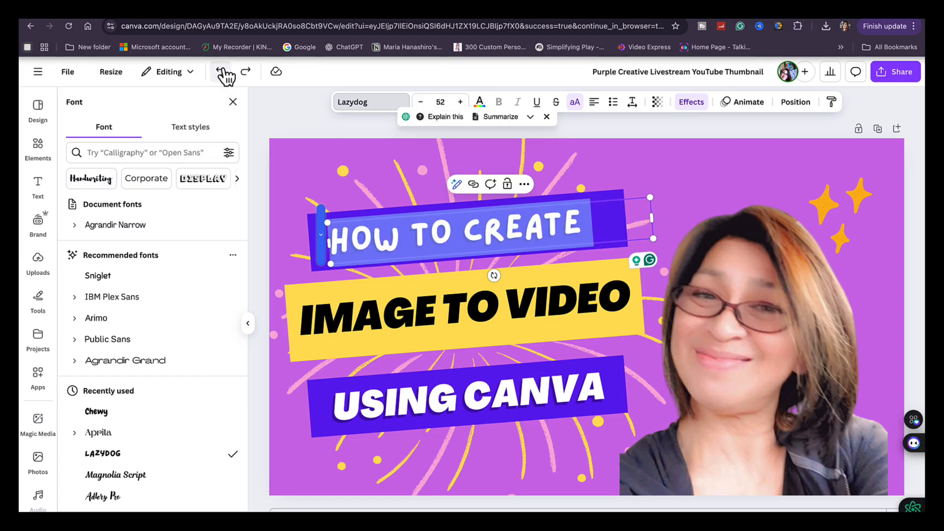
click(222, 73)
click(222, 72)
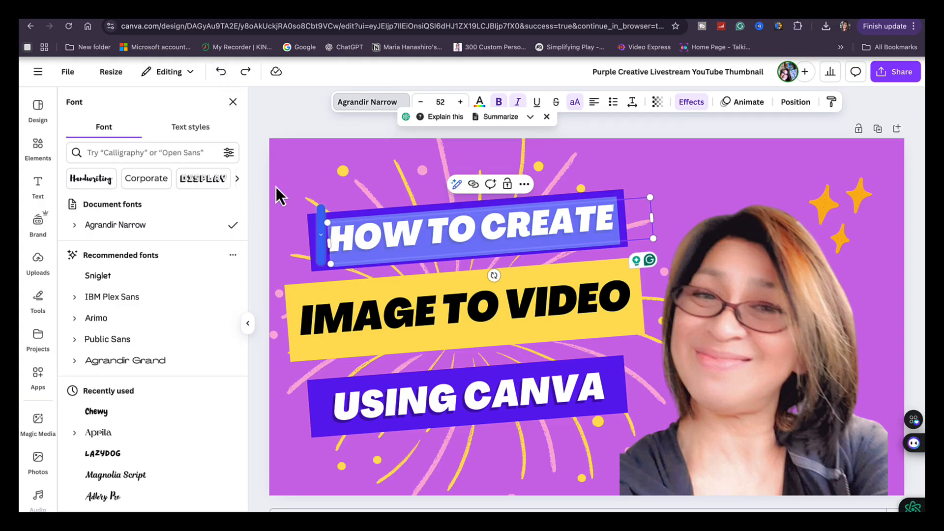
click(299, 155)
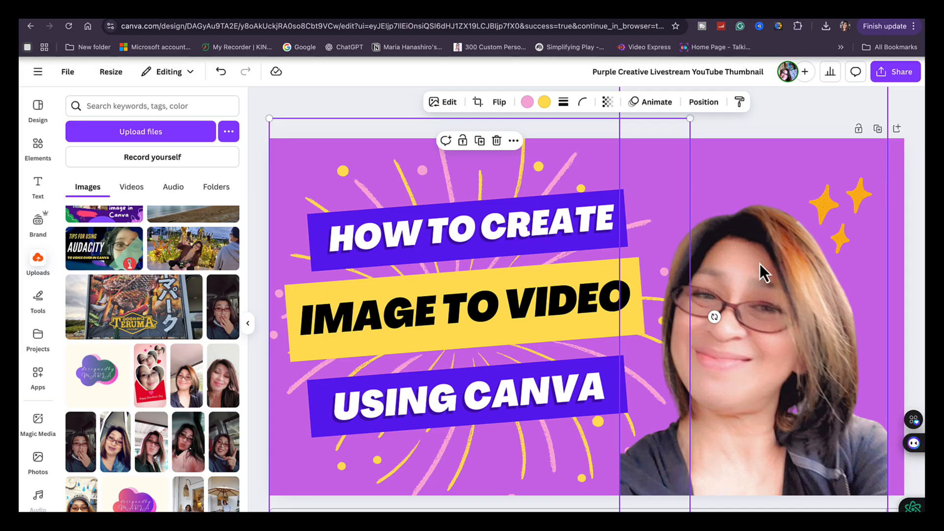
Download the thumbnail design as a PNG at size 1 and save it to the Downloads folder under its suggested name
click(910, 71)
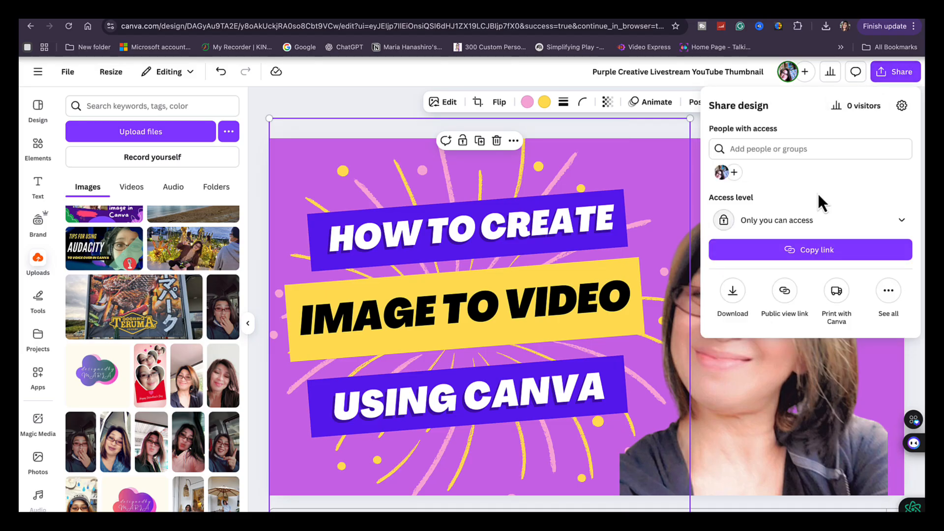
click(732, 295)
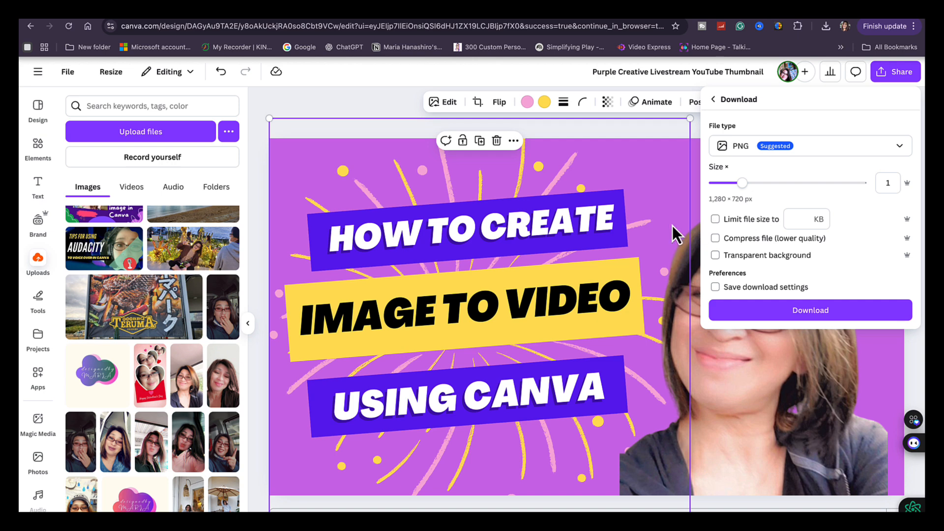
click(818, 320)
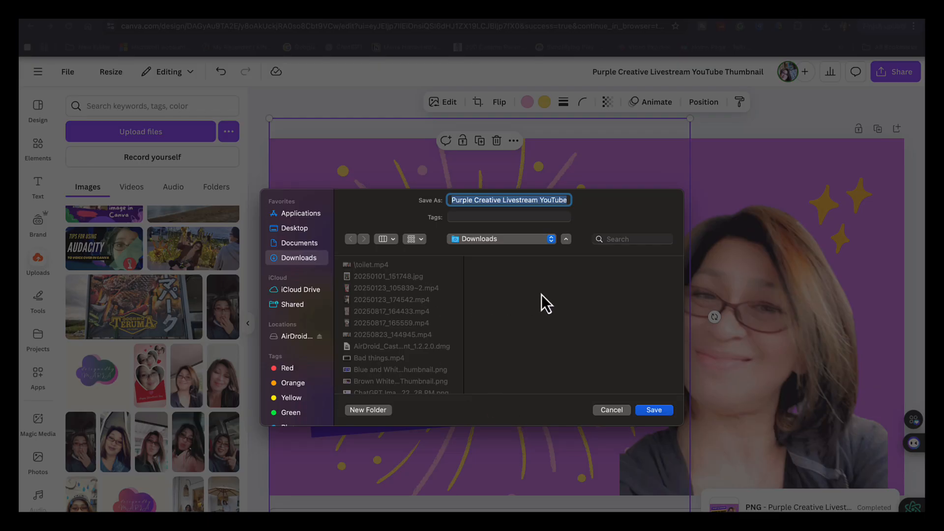
click(662, 411)
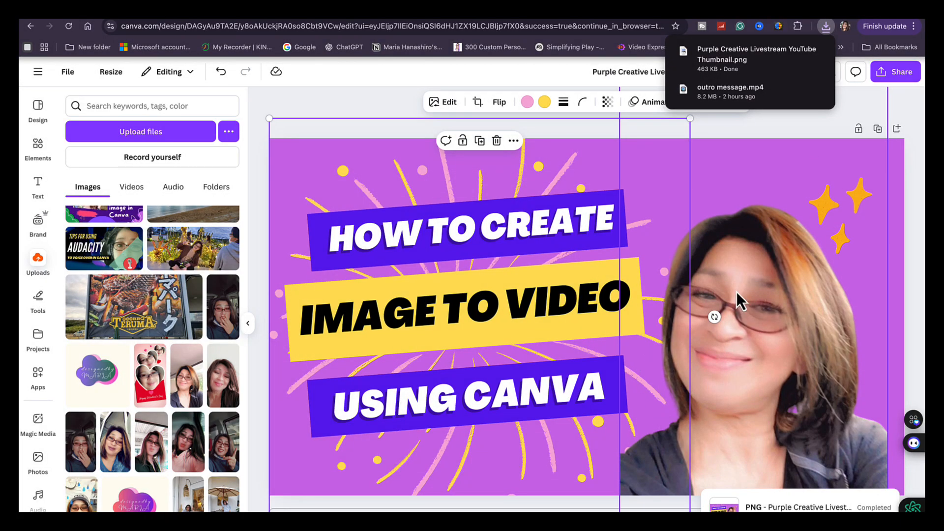
click(771, 129)
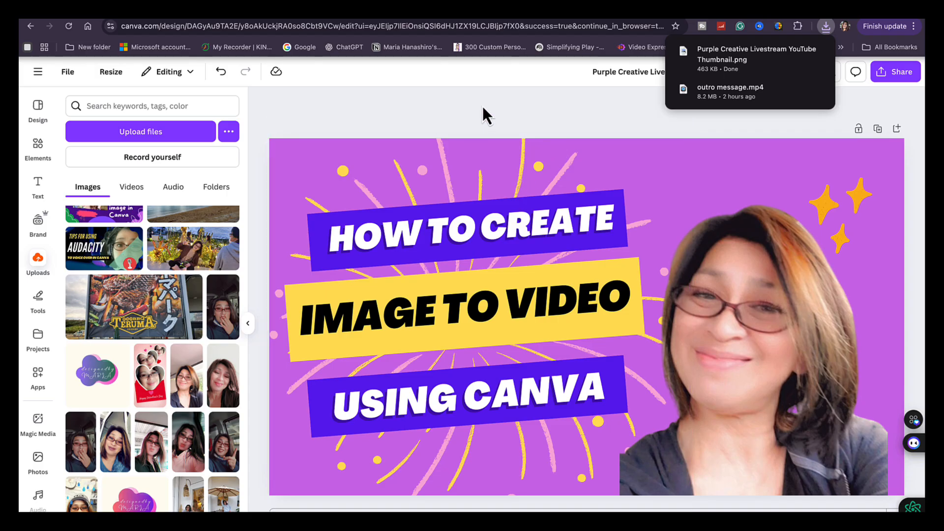
Switch to YouTube Studio and upload "Purple Creative Livestream YouTube Thumbnail.png" from Downloads as the video's thumbnail
click(98, 19)
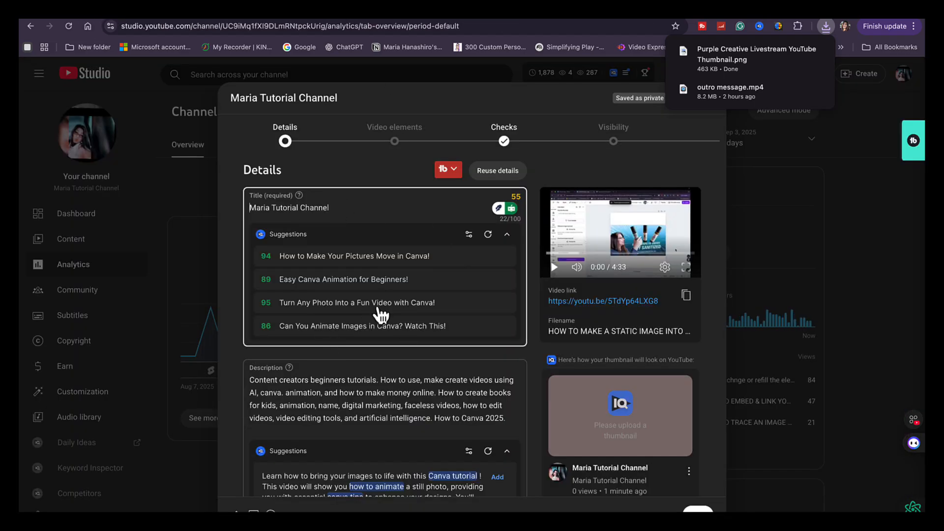
scroll(376, 306, down, 5)
scroll(376, 306, down, 1)
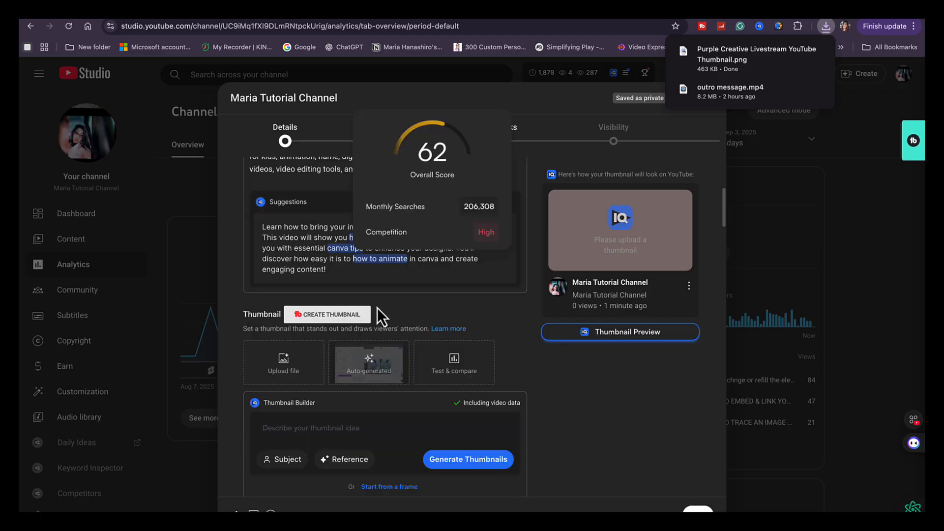
click(289, 366)
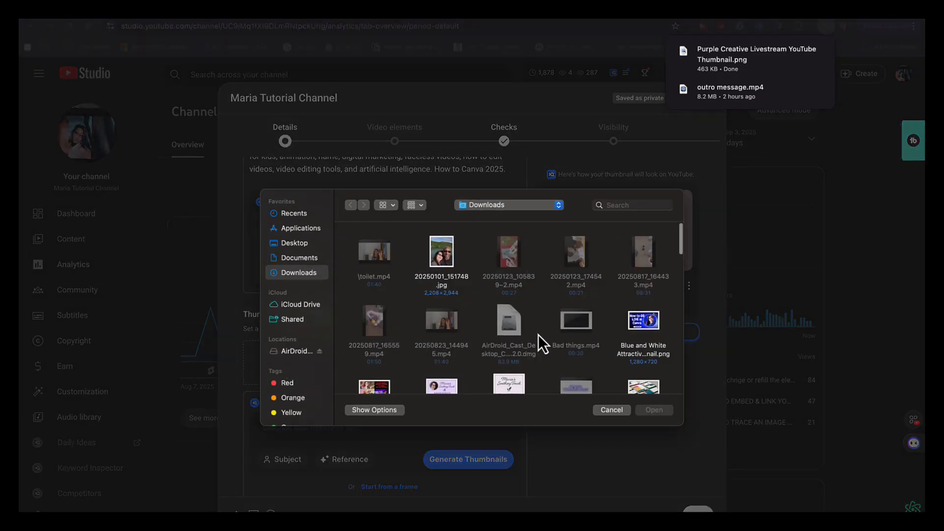
scroll(537, 334, down, 4)
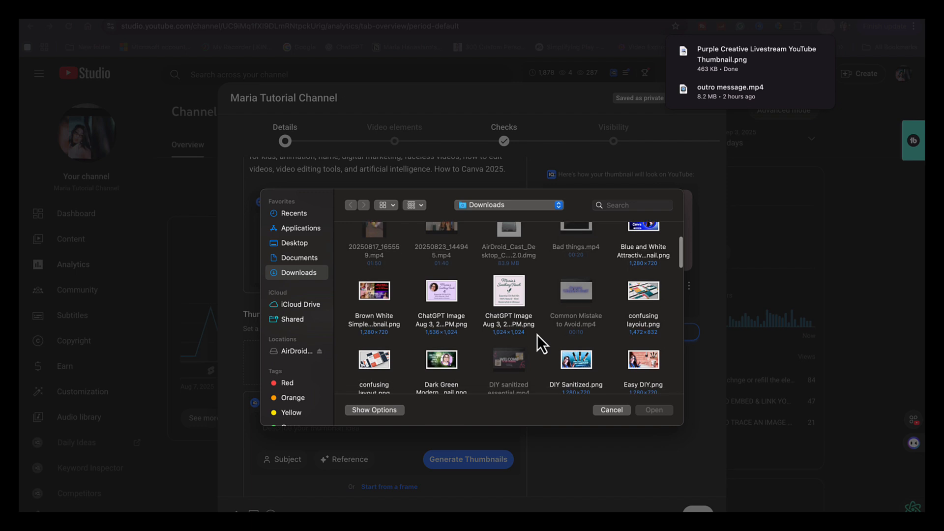
scroll(537, 335, down, 5)
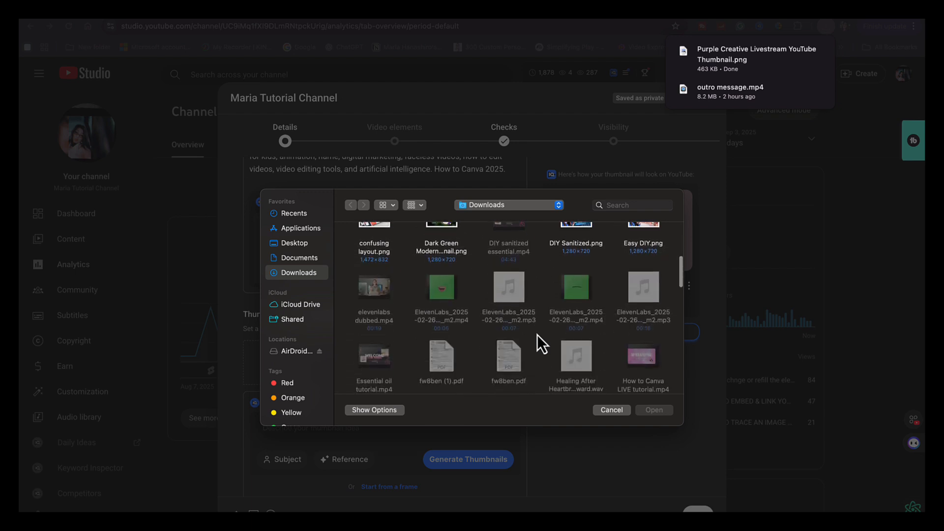
scroll(537, 334, up, 2)
scroll(537, 334, down, 10)
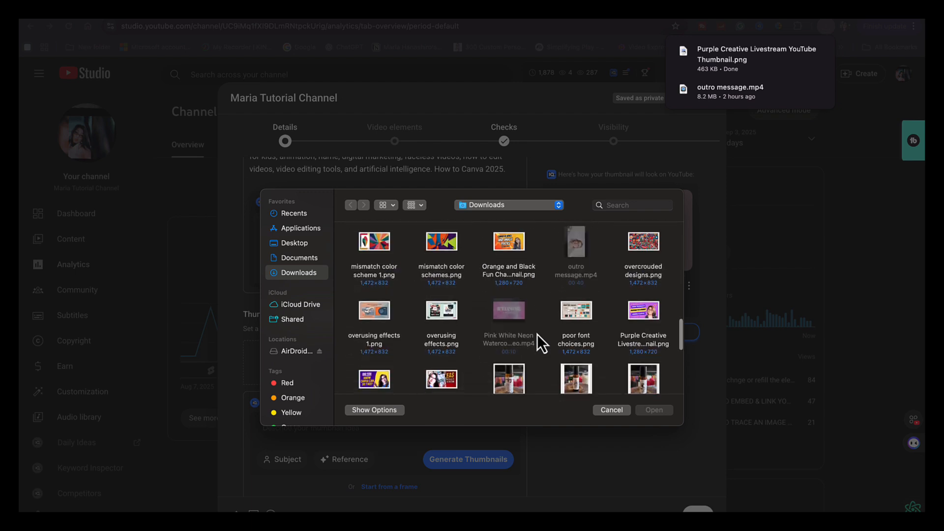
click(642, 317)
click(657, 411)
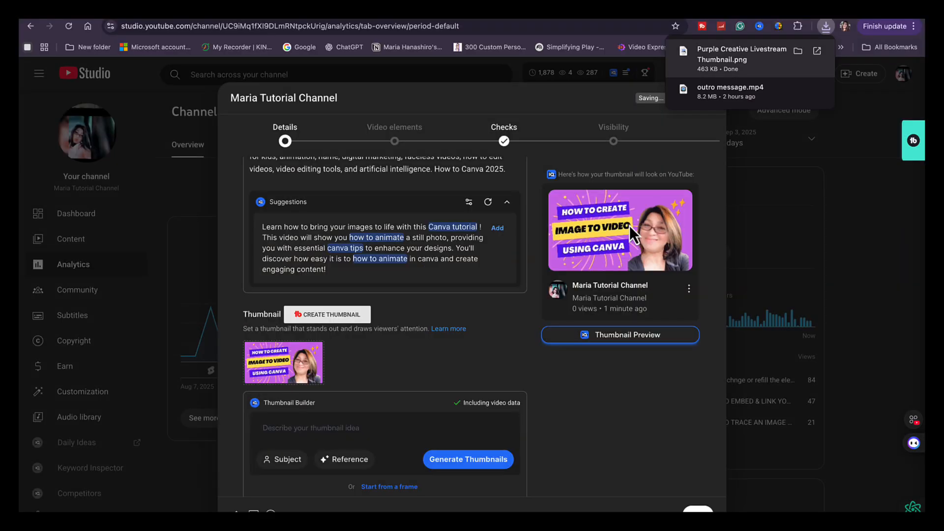